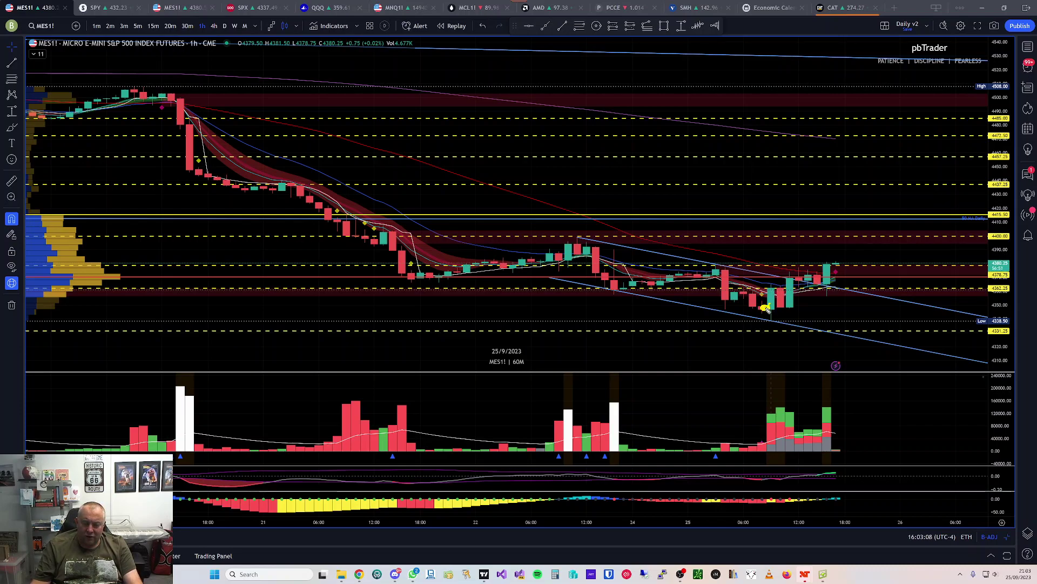
Trace the zigzag bounce from the 25 September low in freehand yellow ink on the hourly MES chart, and clear the ink
left_click_drag(769, 290, 782, 288)
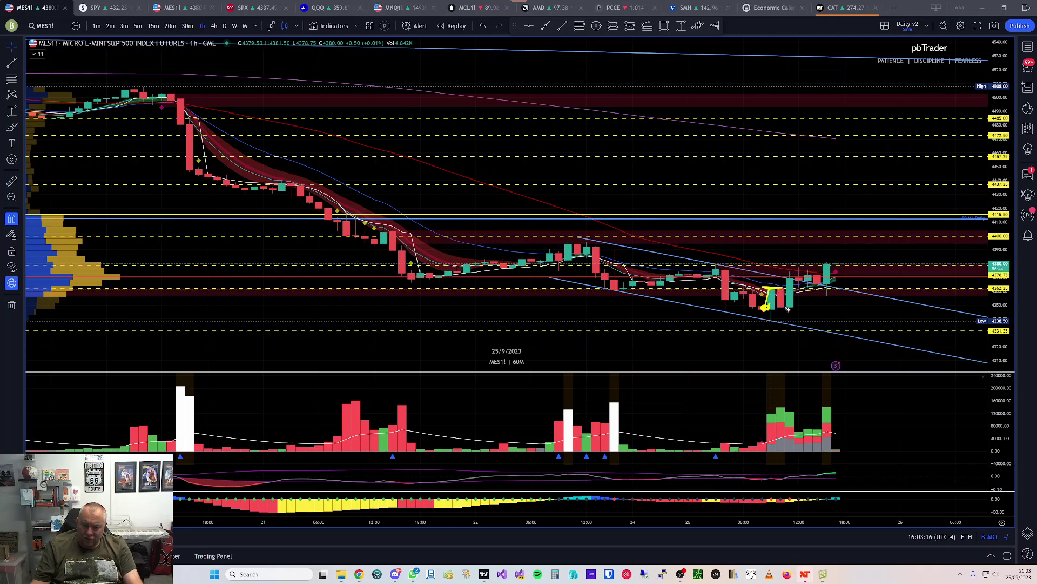
left_click_drag(785, 305, 795, 276)
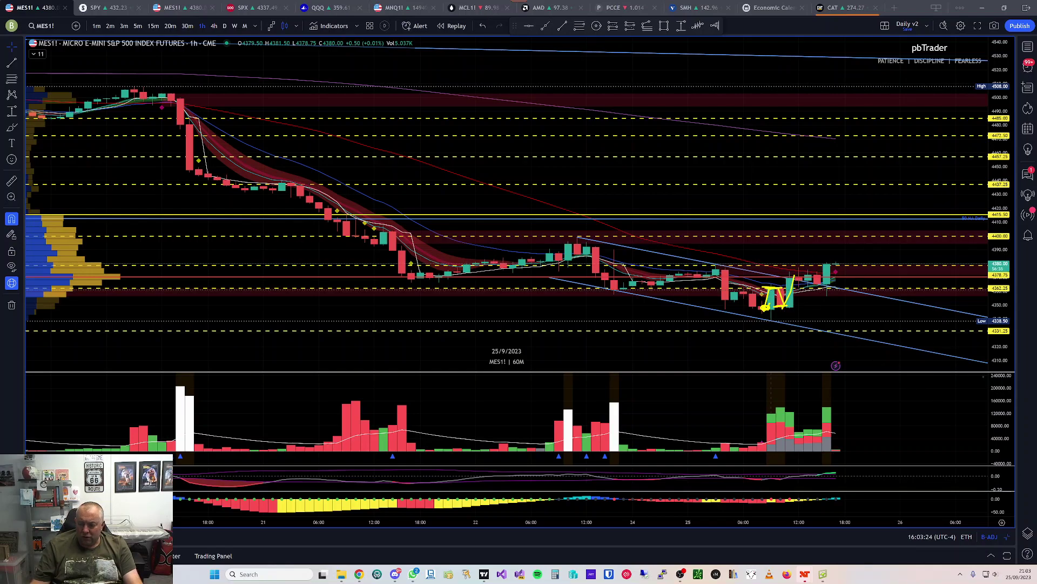
key("e")
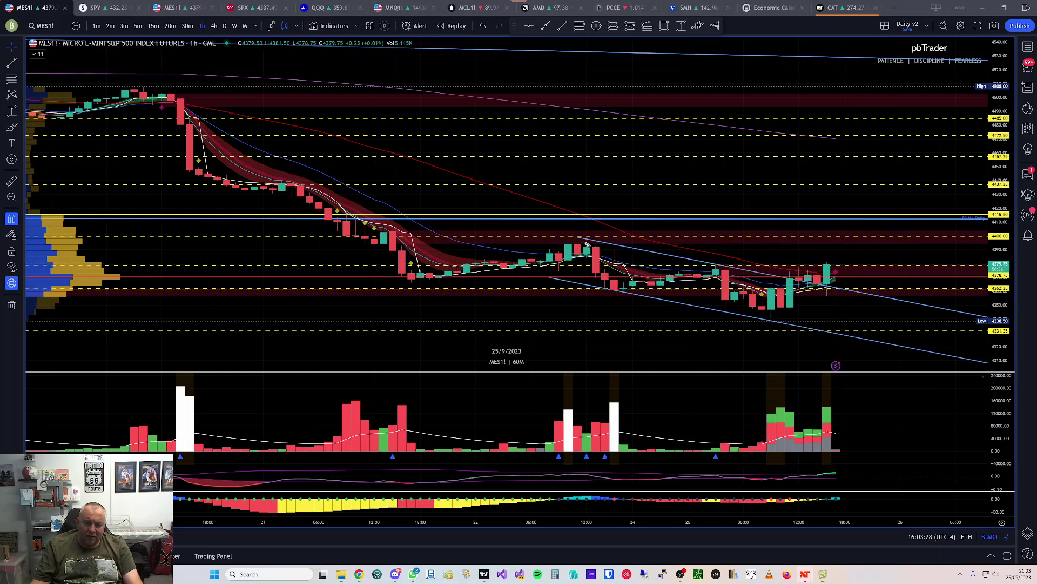
Trace the descending channel's upper trendline in freehand ink, clearing and repeating the stroke between the 22 and 25 September highs
left_click_drag(578, 239, 719, 271)
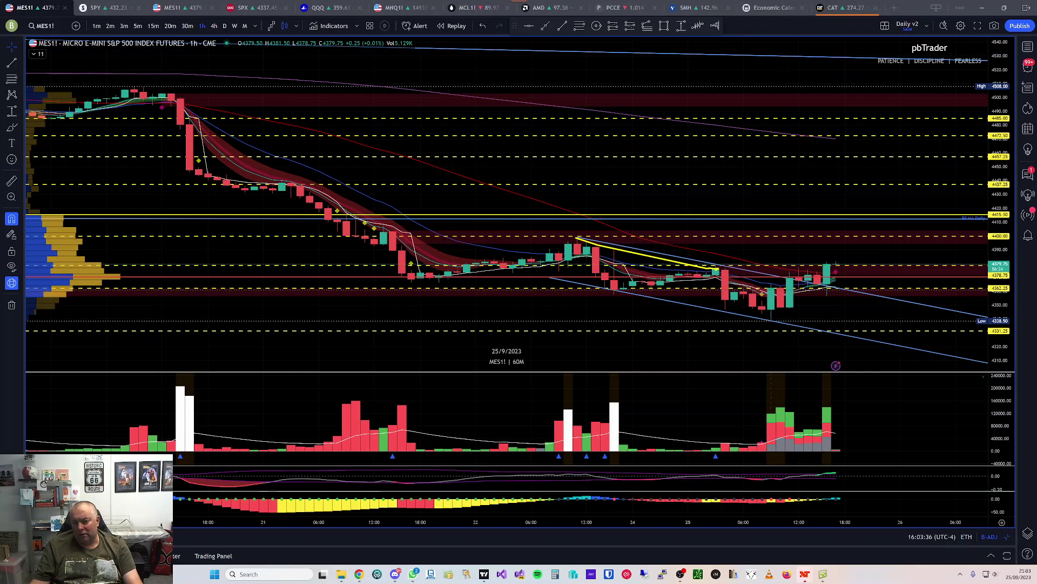
left_click(998, 421)
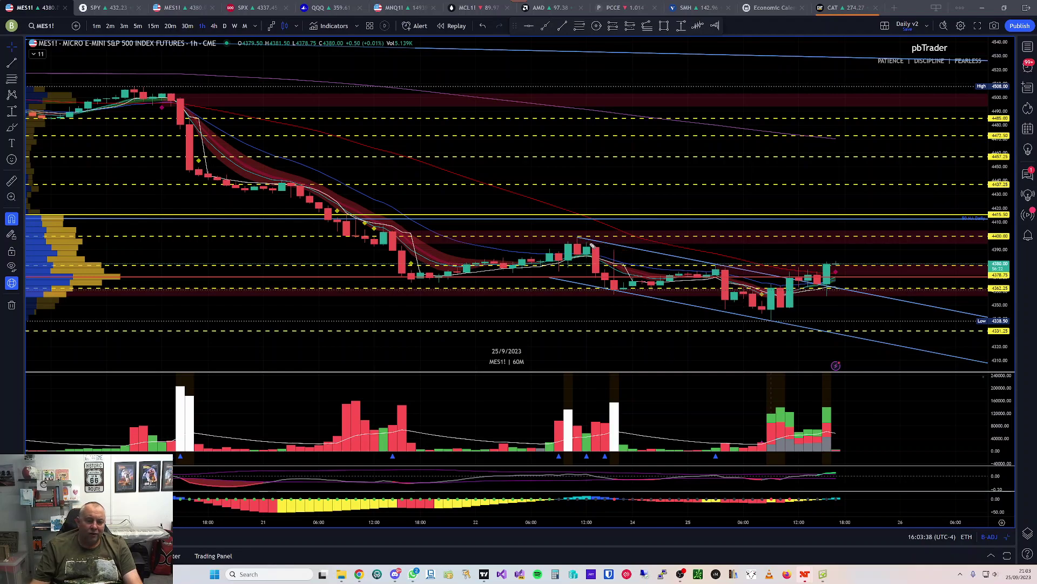
mouse_move(577, 237)
left_mouse_down()
mouse_move(615, 289)
mouse_move(721, 270)
left_mouse_up()
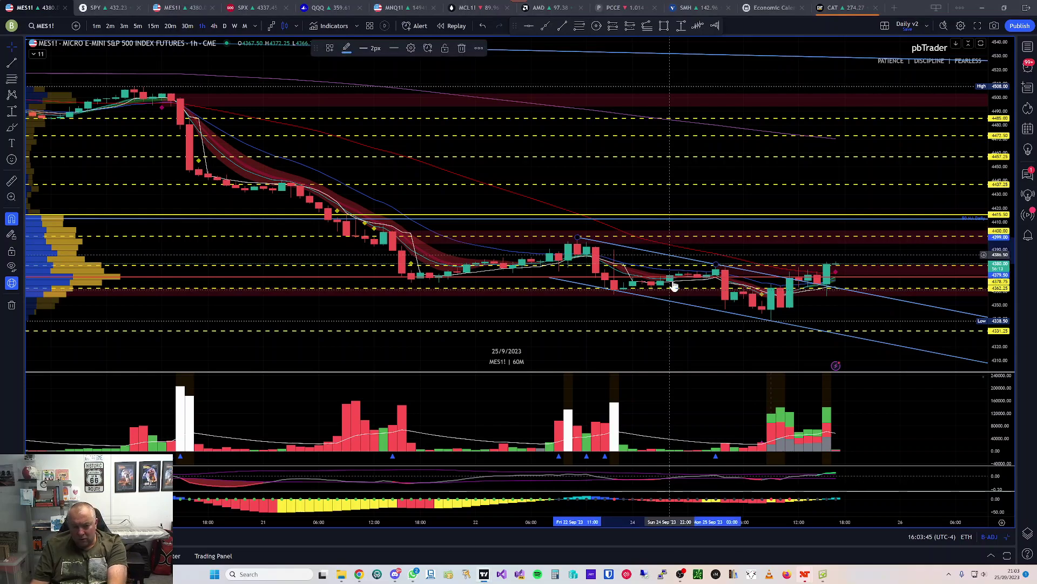
Delete the descending channel's lower trendline and replace it with a copy of the upper trendline placed along the swing lows
left_click(678, 304)
key("Delete")
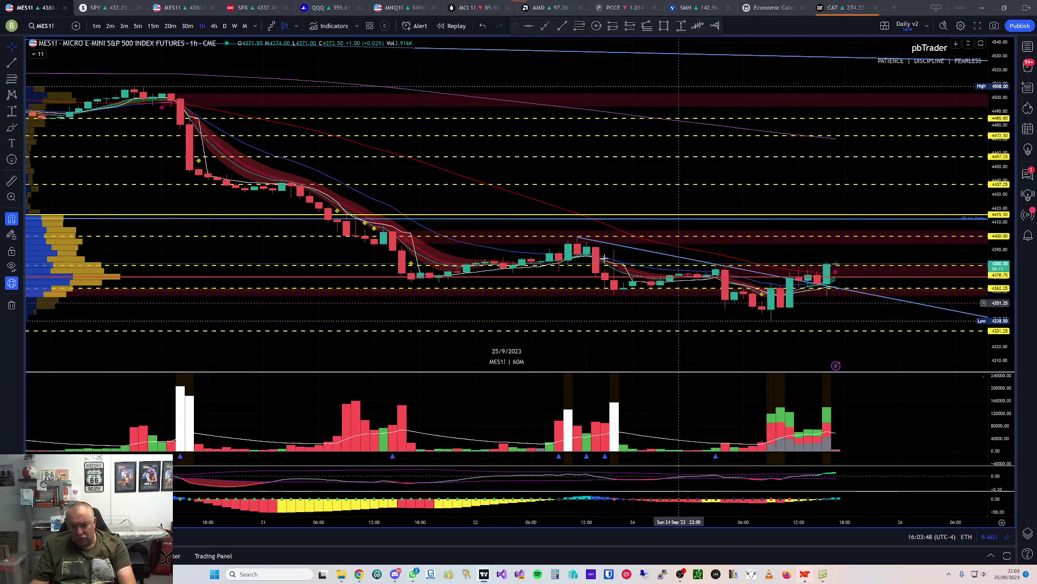
left_click(681, 266, "shift")
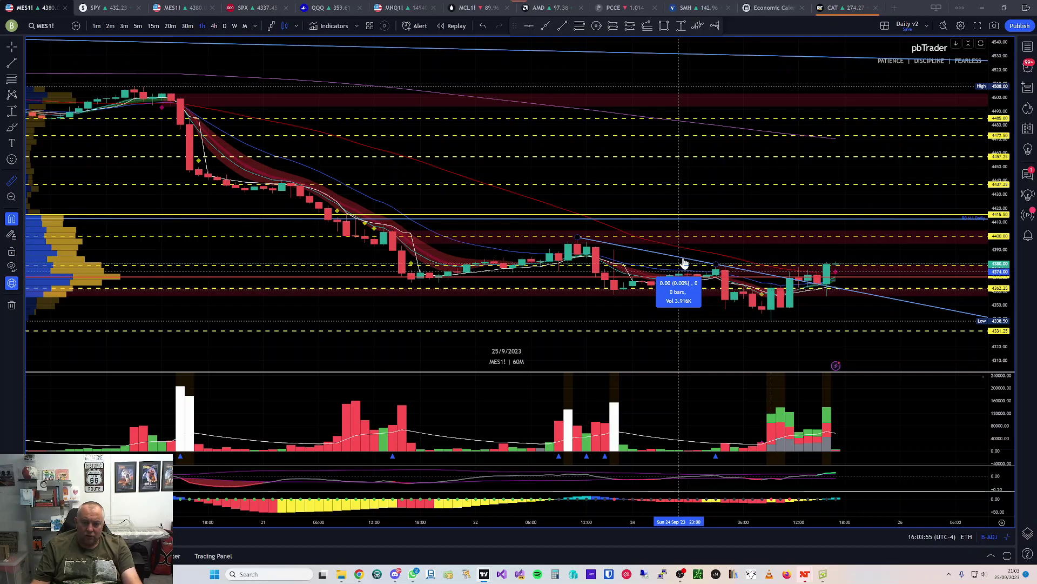
left_click(680, 267)
left_click_drag(680, 268, 672, 308)
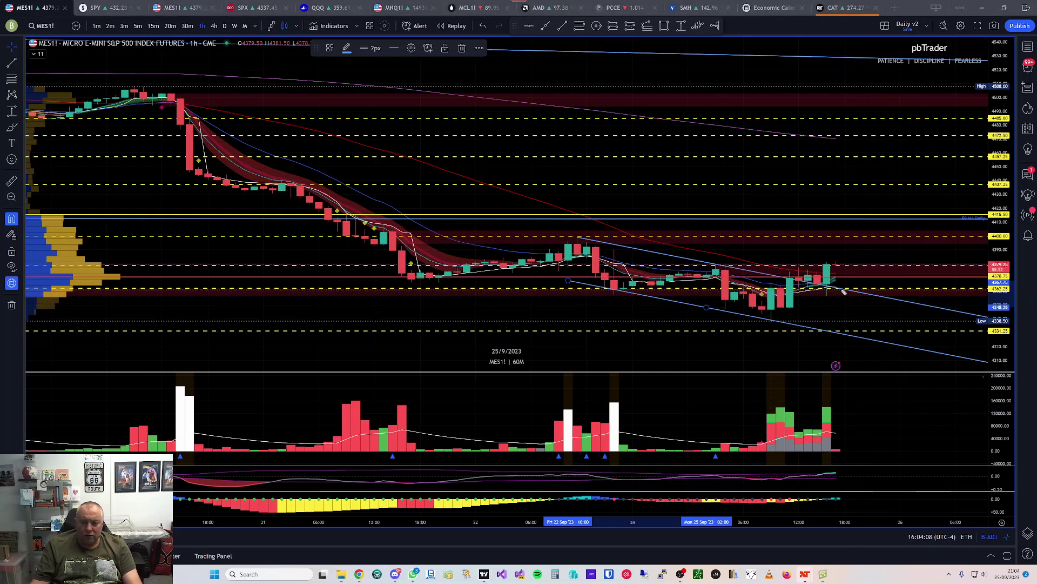
Trace the price swings between the two channel lines up to the breakout and retest of the upper line, and clear the ink
left_click_drag(577, 238, 620, 296)
left_click(620, 296)
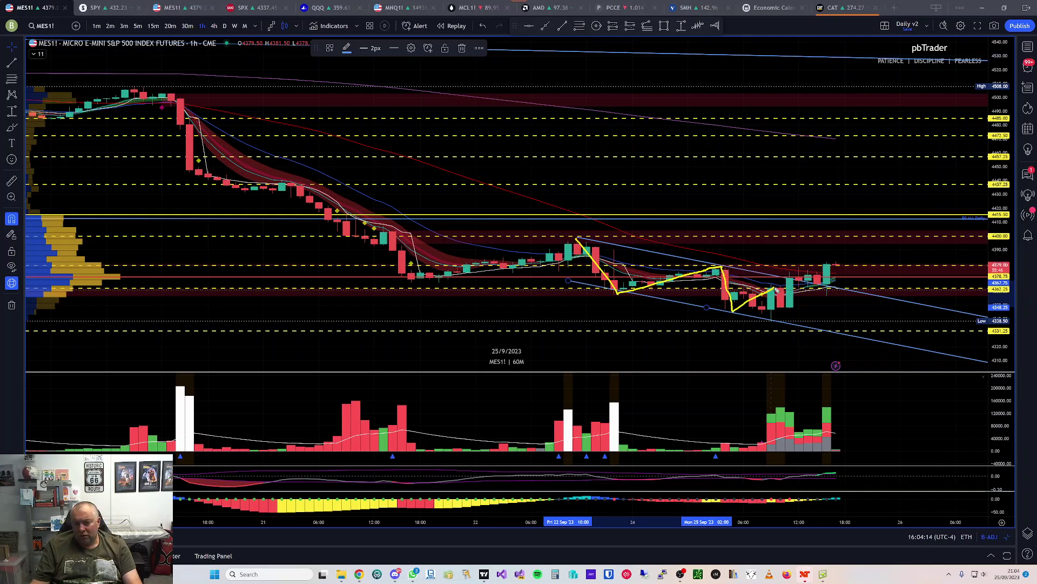
mouse_move(777, 323)
left_mouse_down()
mouse_move(791, 279)
mouse_move(843, 295)
left_mouse_up()
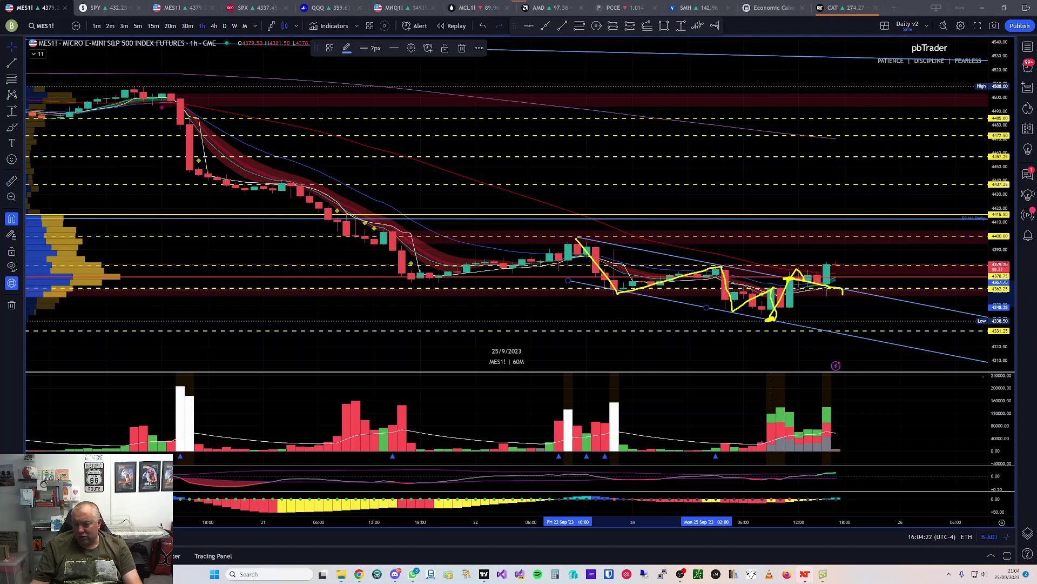
key("e")
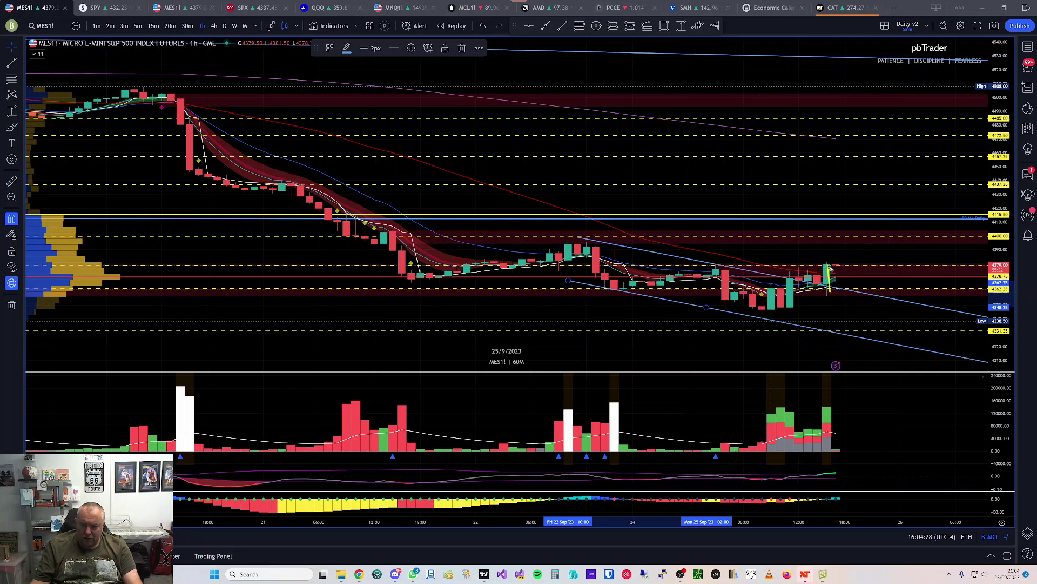
Sketch an inverse head and shoulders over the 25 September candles, with a neckline along the recent highs
mouse_move(822, 264)
left_mouse_down()
mouse_move(841, 269)
mouse_move(781, 267)
left_mouse_up()
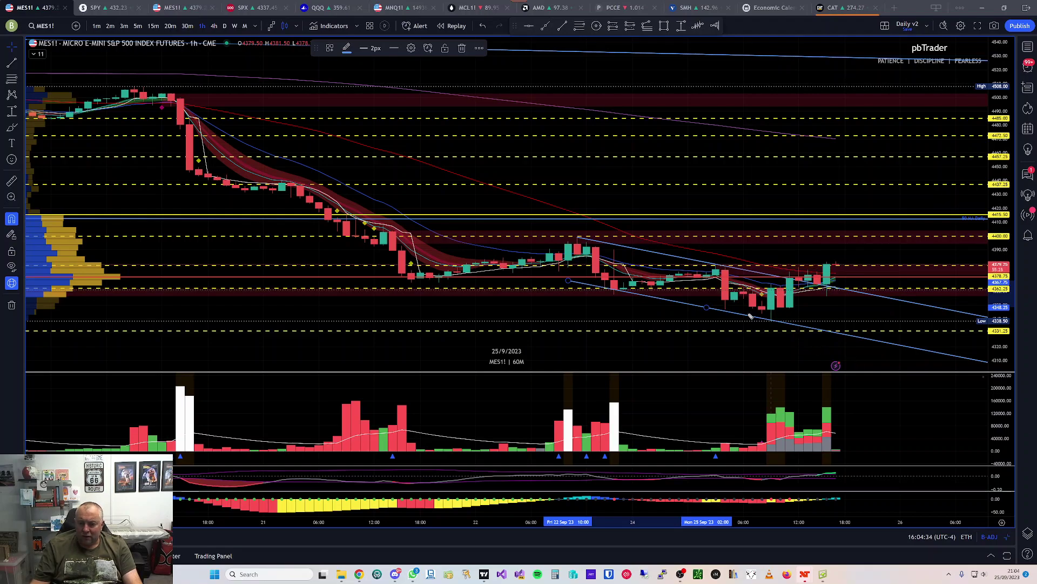
mouse_move(586, 255)
left_mouse_down()
mouse_move(613, 286)
mouse_move(708, 276)
mouse_move(733, 306)
mouse_move(735, 282)
left_mouse_up()
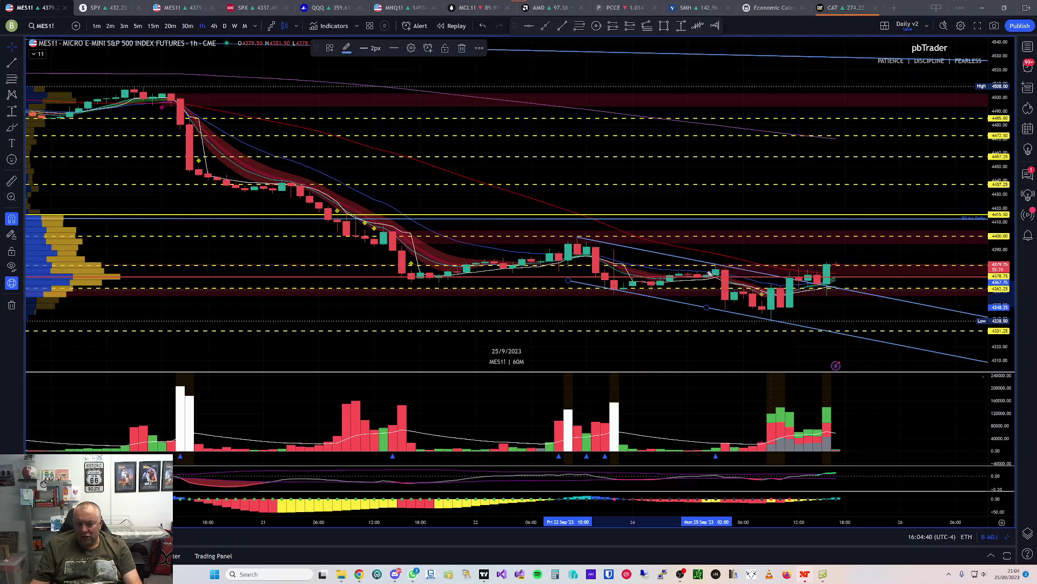
left_click_drag(731, 313, 728, 319)
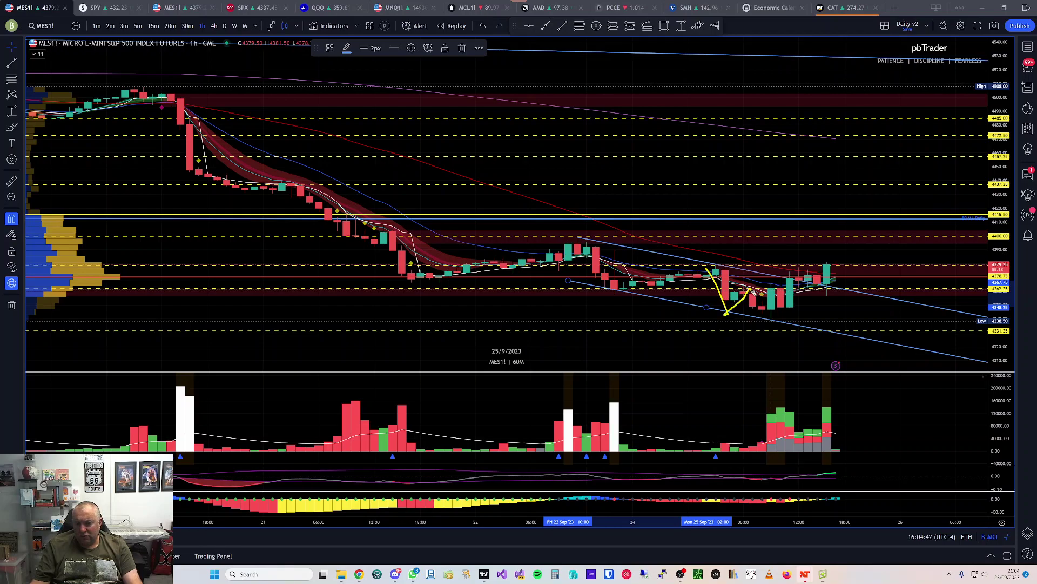
mouse_move(790, 297)
left_mouse_down()
mouse_move(798, 277)
mouse_move(814, 288)
mouse_move(831, 273)
mouse_move(805, 267)
mouse_move(838, 265)
left_mouse_up()
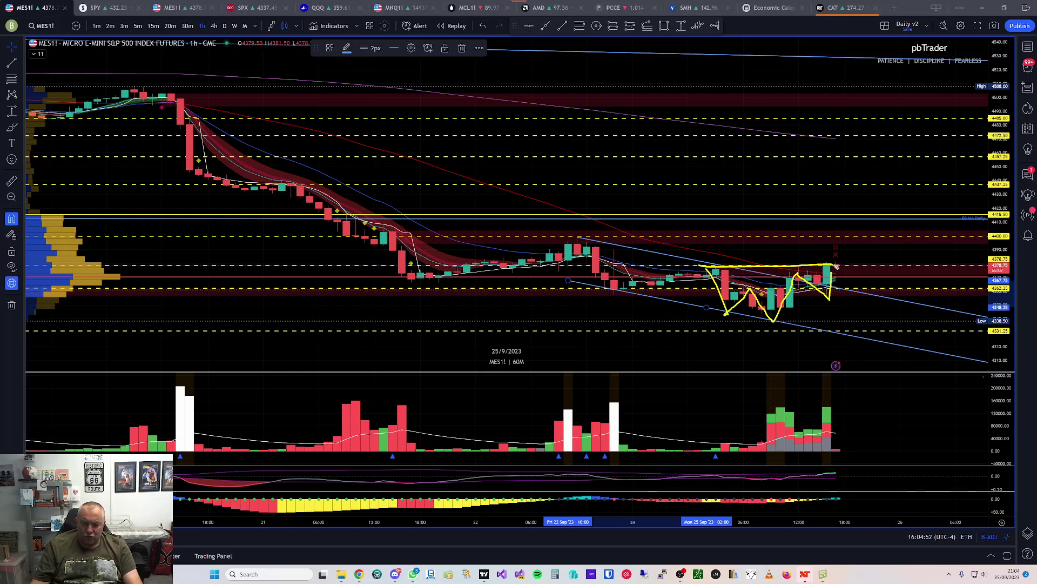
Sketch a projected neckline retest and a rise through 4400.00 to the 4437.25 level, and clear all the ink
mouse_move(834, 266)
left_mouse_down()
mouse_move(845, 246)
mouse_move(851, 264)
left_mouse_up()
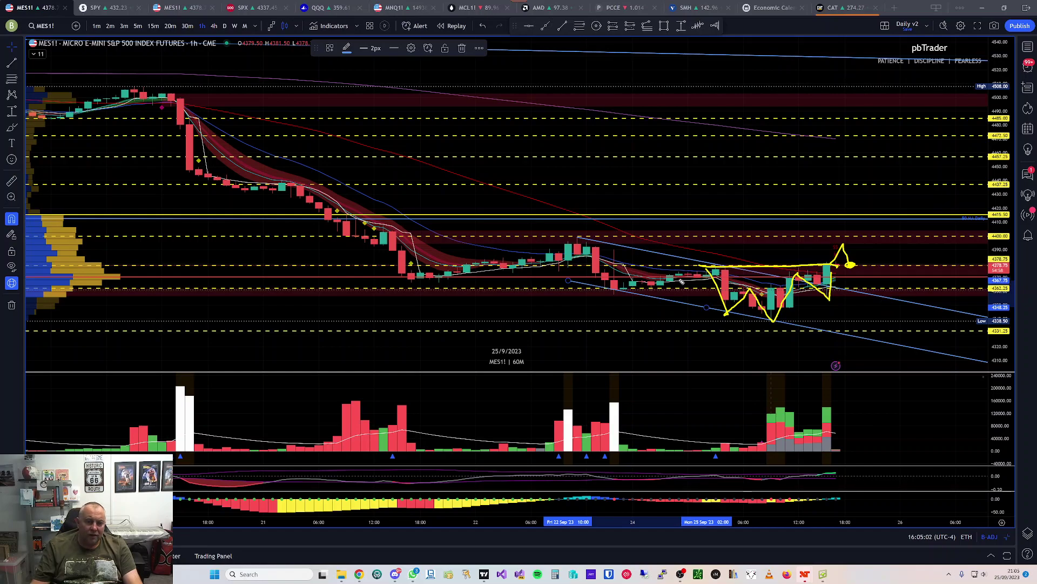
left_click_drag(826, 236, 871, 233)
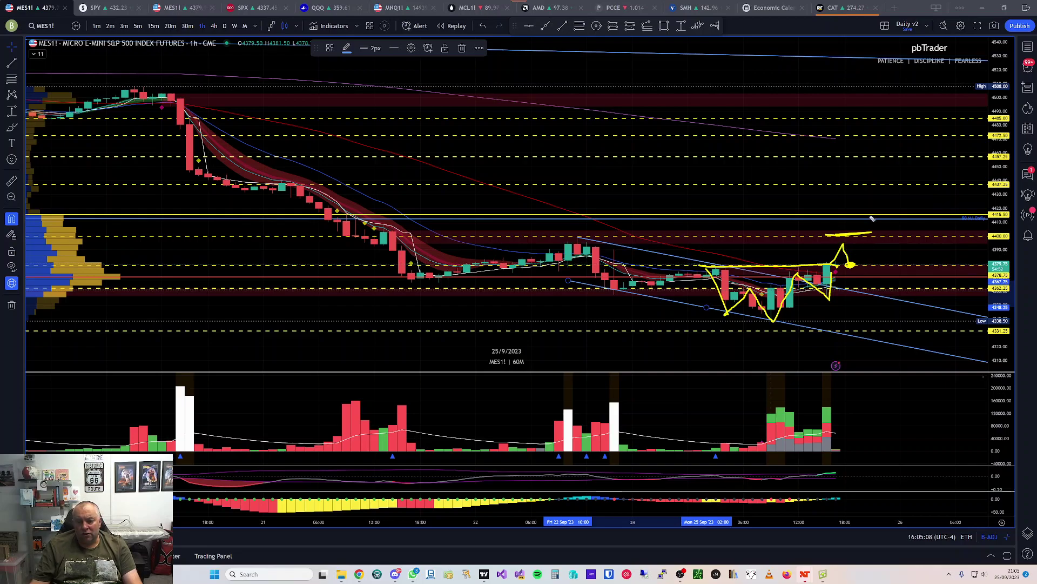
left_click_drag(882, 232, 914, 184)
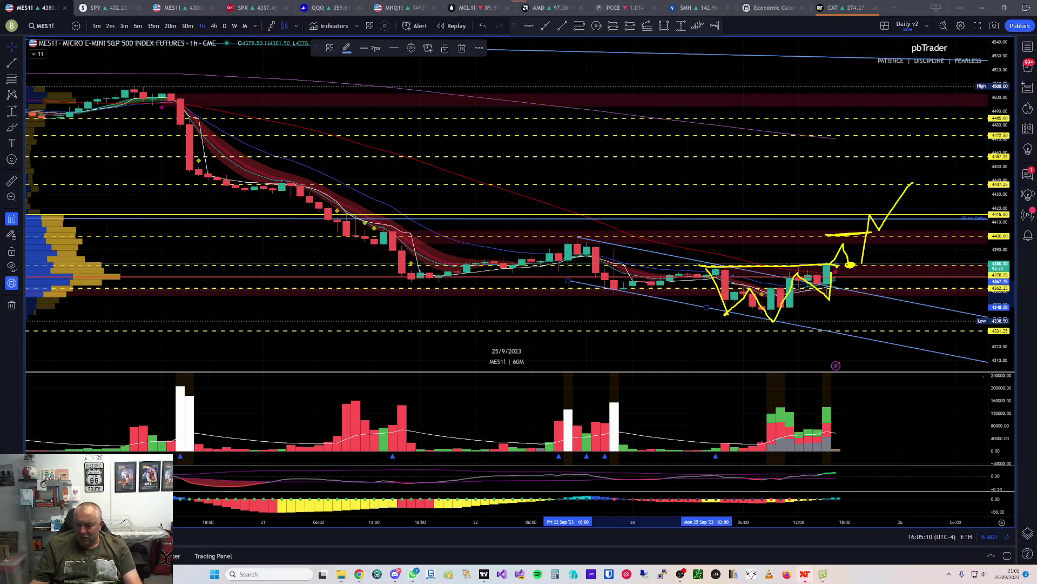
key("Escape")
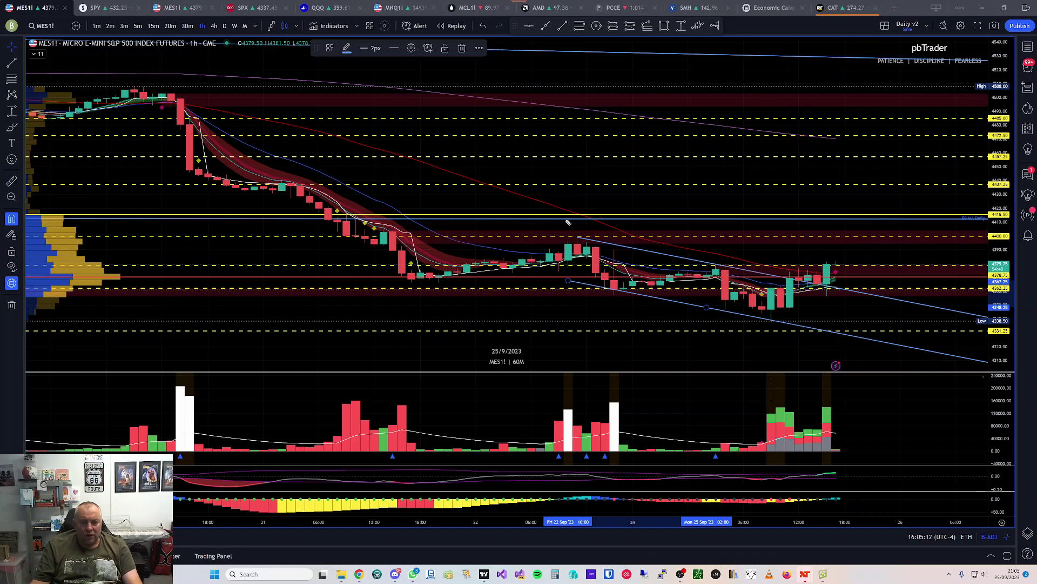
Highlight the solid horizontal level just above 4400.00 in freehand ink, and clear the ink
mouse_move(538, 217)
left_mouse_down()
mouse_move(875, 209)
mouse_move(763, 217)
left_mouse_up()
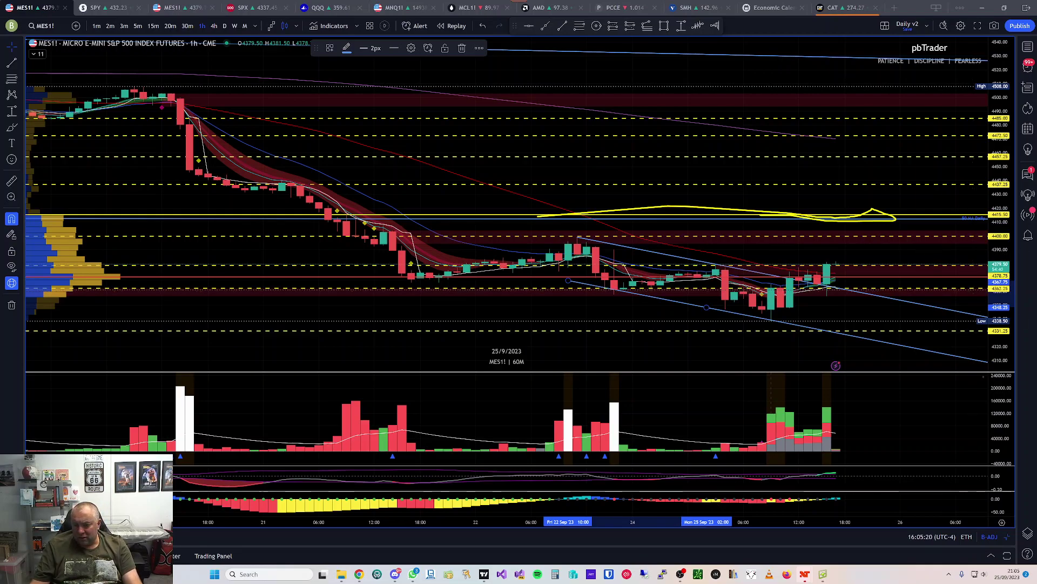
key("Escape")
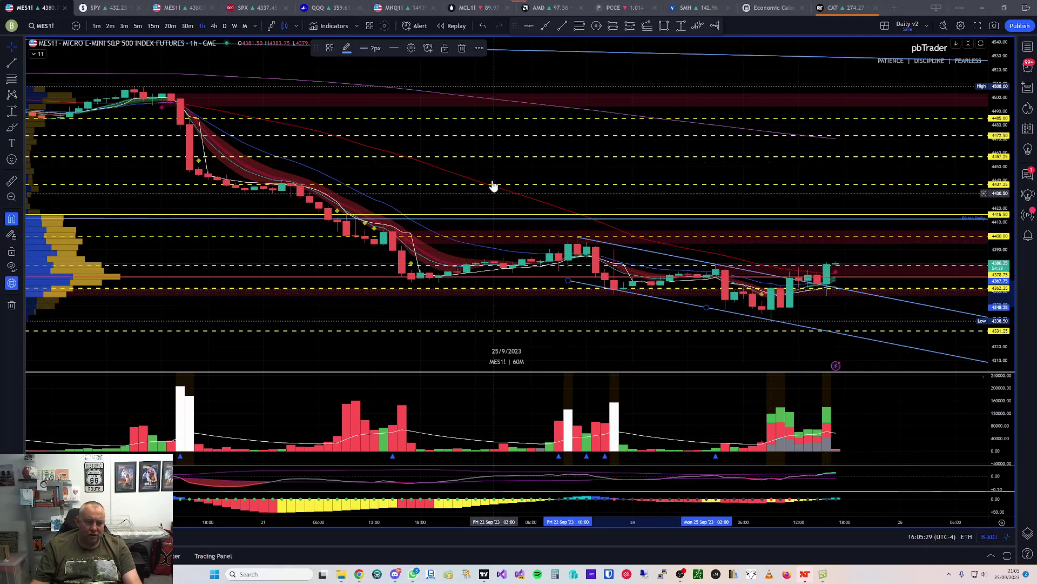
Switch the MES chart from hourly to the 5-minute timeframe, focused on the morning of 25 September
scroll(492, 182, "down", 3)
scroll(492, 182, "down", 3)
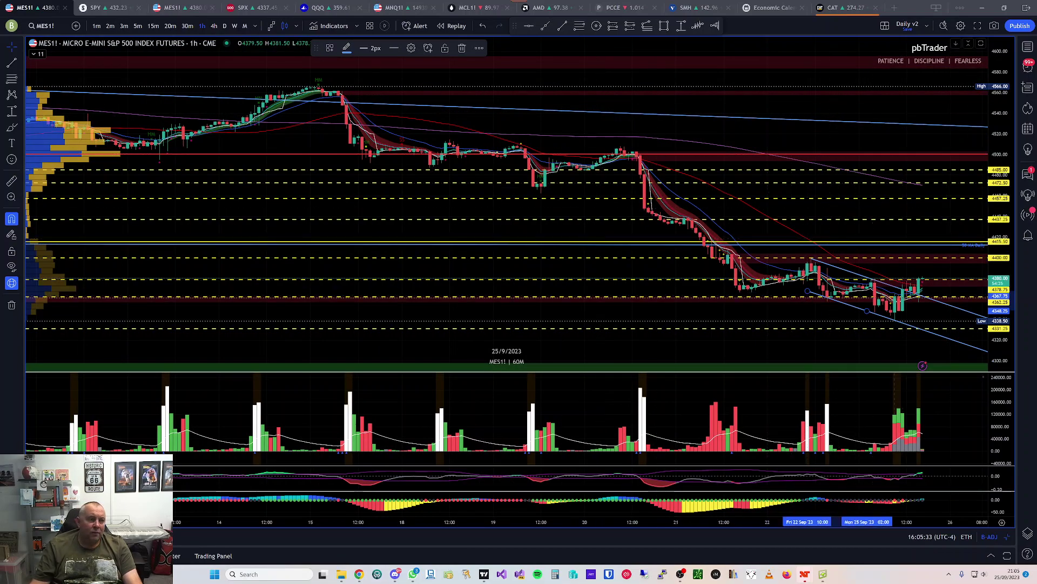
left_click(138, 26)
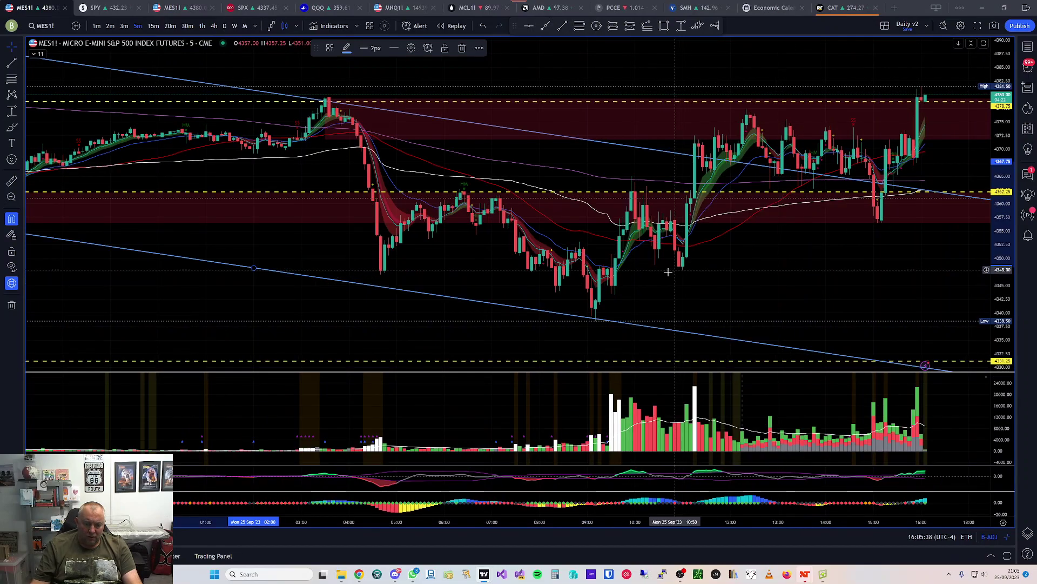
scroll(609, 265, "up", 5)
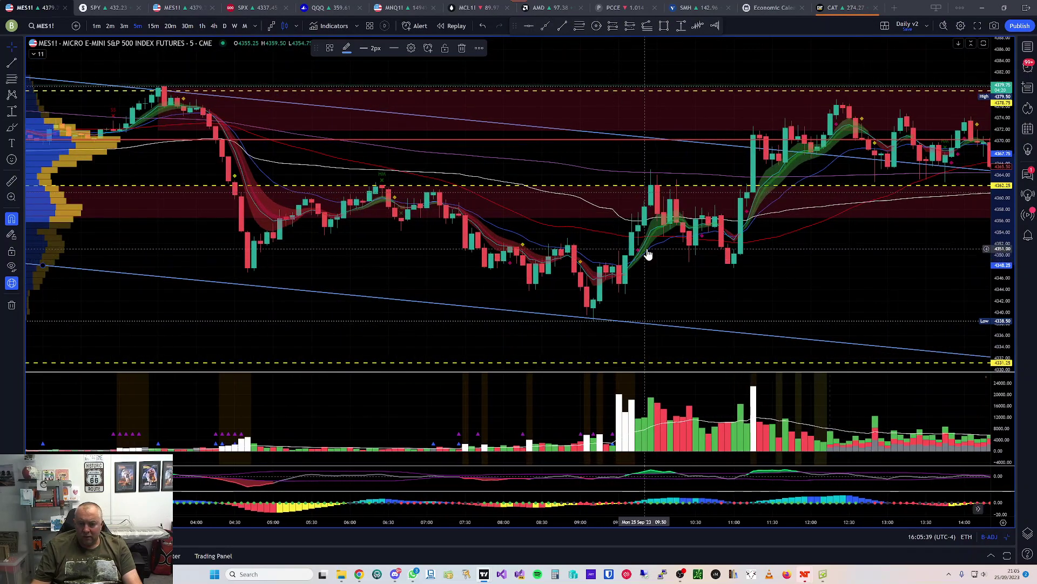
scroll(649, 251, "up", 4)
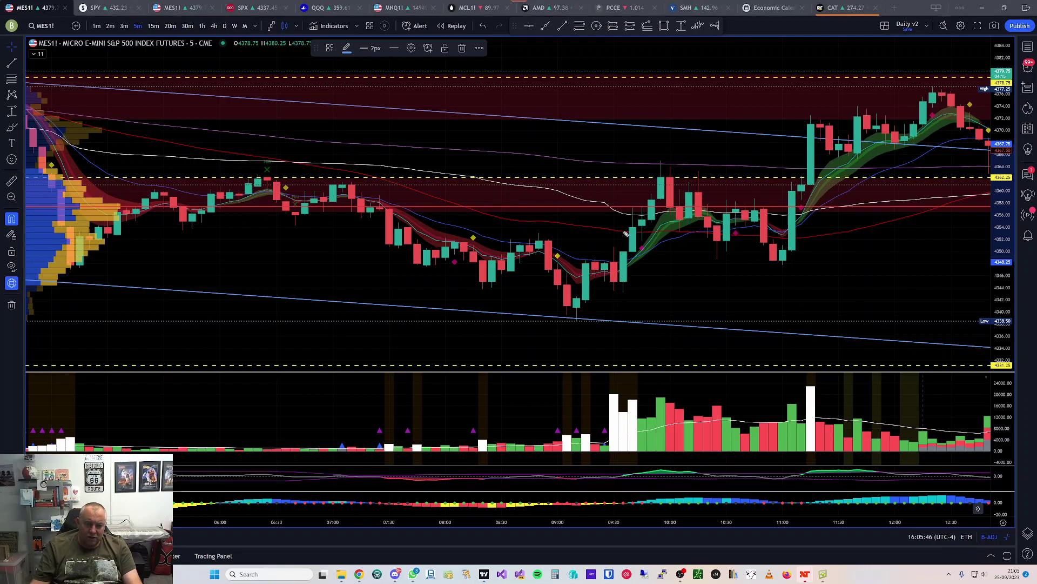
Mark the 4362.25 resistance in freehand ink and trace the two rejections beneath it around 10:00
left_click_drag(557, 177, 734, 172)
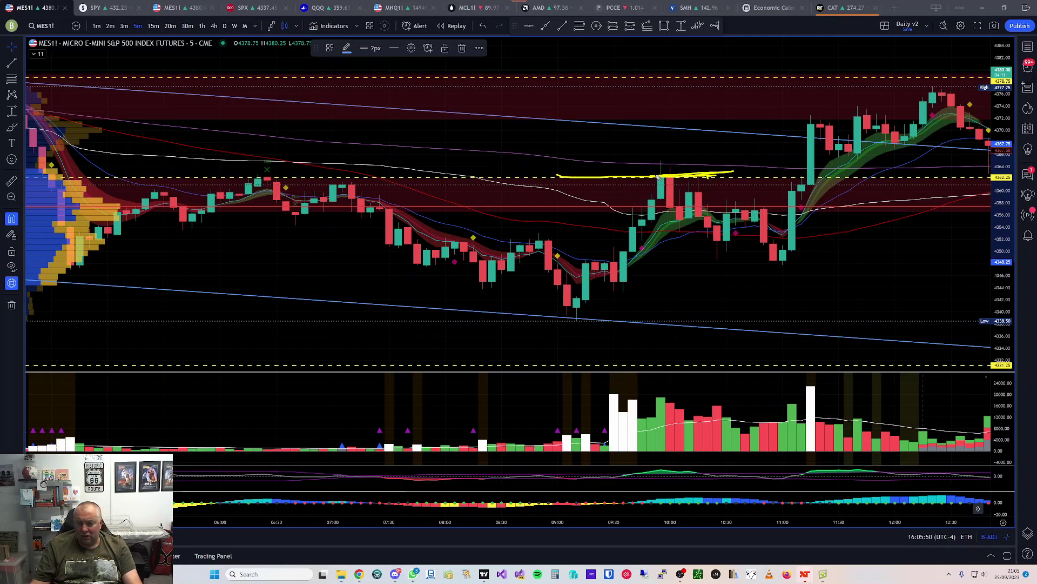
left_click_drag(659, 178, 669, 201)
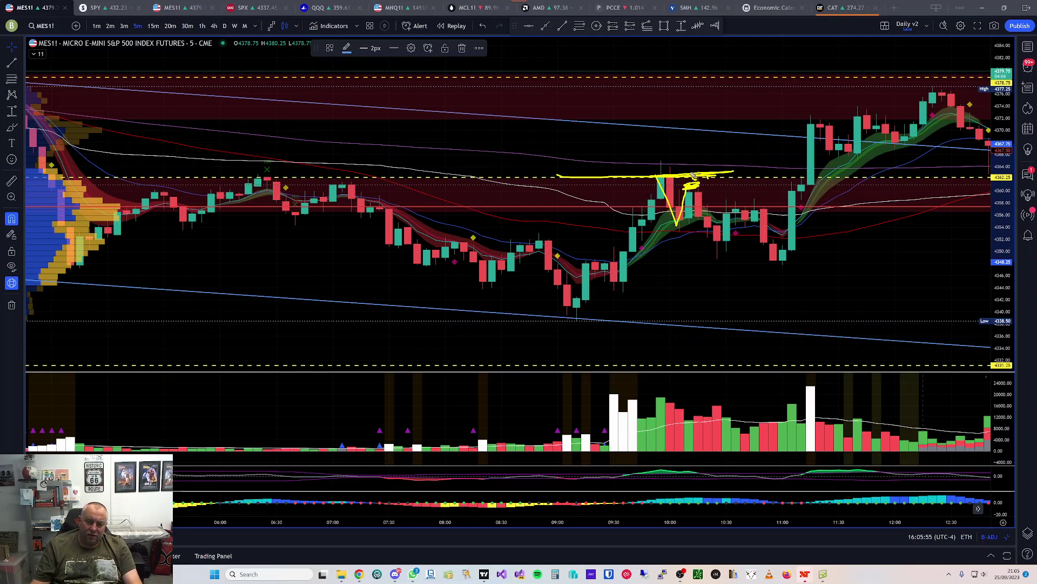
left_click_drag(691, 186, 720, 245)
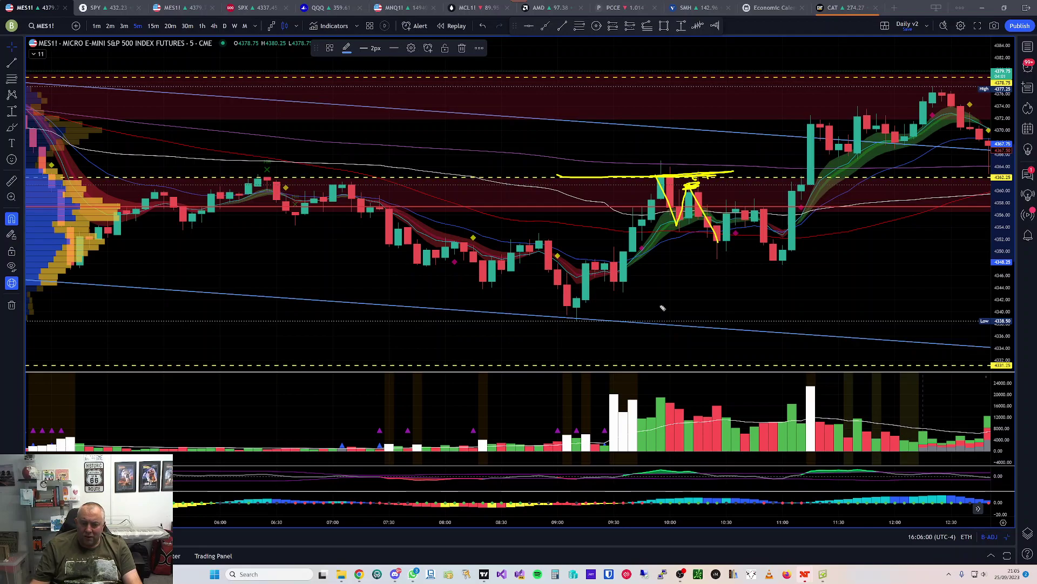
Trace the inverse head and shoulders around the 09:00 low, underlining its head and shoulder lows and extending both lines further along
left_click_drag(549, 320, 662, 323)
left_click_drag(479, 287, 655, 287)
mouse_move(440, 227)
left_mouse_down()
mouse_move(489, 285)
mouse_move(570, 315)
mouse_move(614, 252)
left_mouse_up()
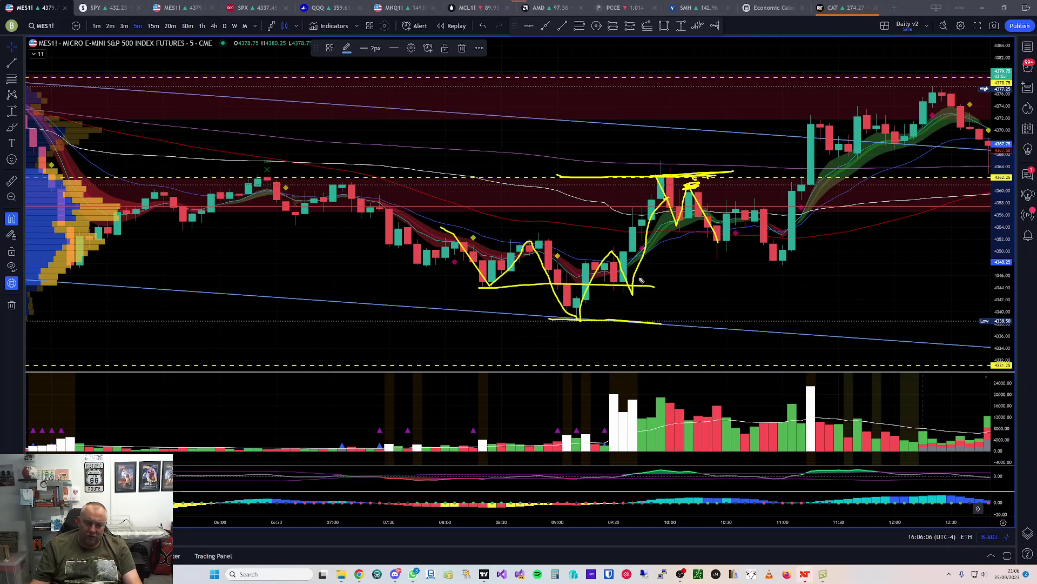
mouse_move(608, 291)
left_mouse_down()
mouse_move(770, 280)
mouse_move(813, 292)
left_mouse_up()
left_click_drag(644, 323, 780, 324)
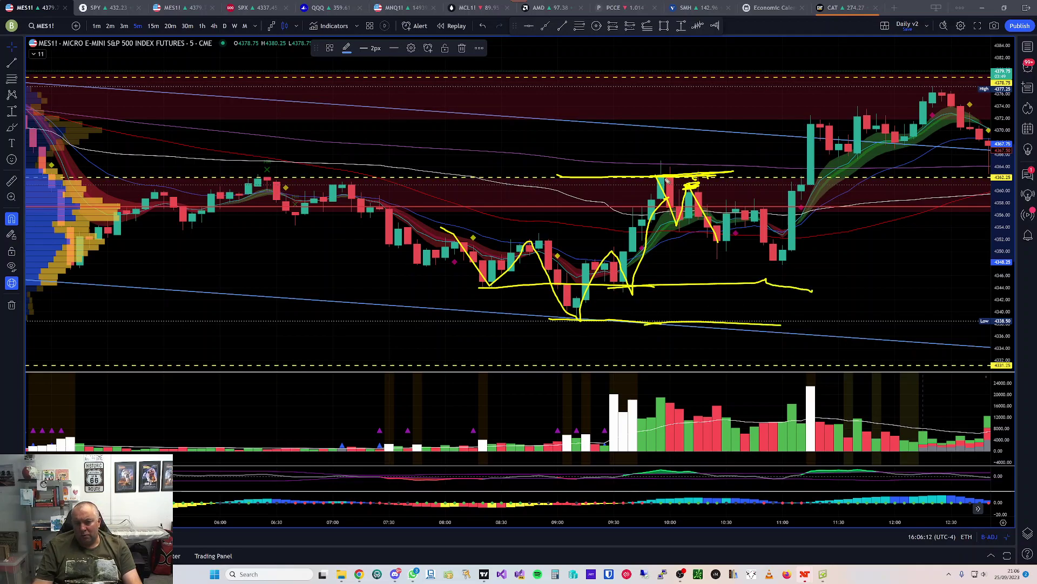
Sketch a projected drop from the 10:00 high to below the session low, and undo the stroke
mouse_move(670, 190)
left_mouse_down()
mouse_move(731, 331)
mouse_move(761, 332)
left_mouse_up()
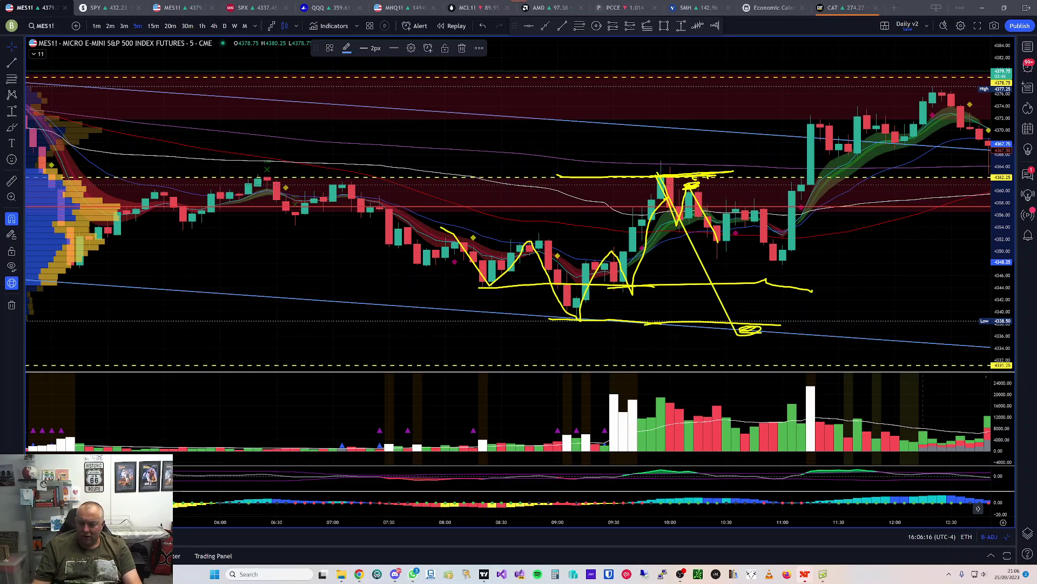
key("ctrl+z")
Mark two short horizontal levels beside the candles of the 11:00 rally, and undo both marks
left_click_drag(752, 210, 815, 211)
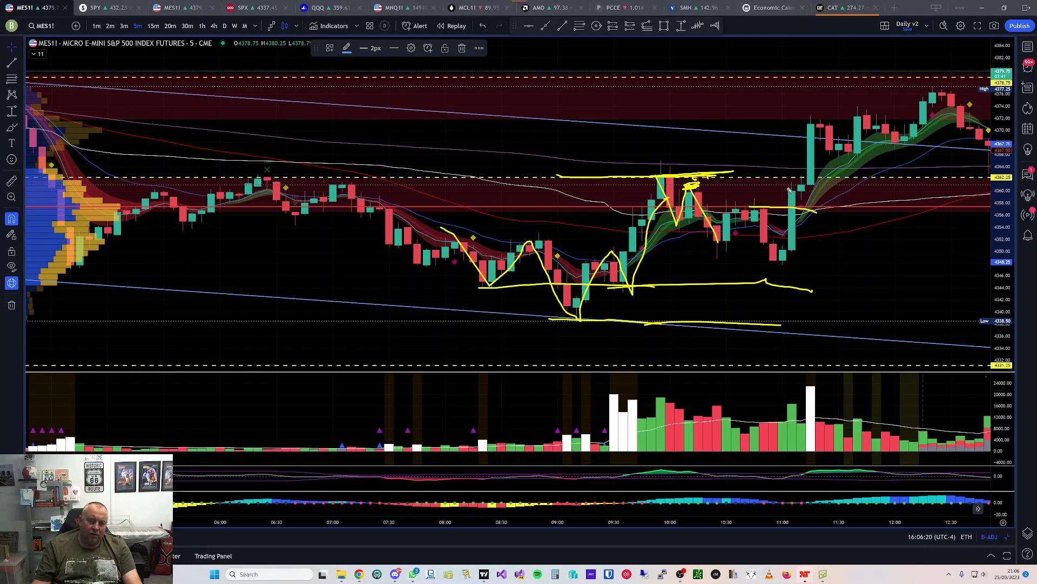
left_click_drag(821, 185, 780, 185)
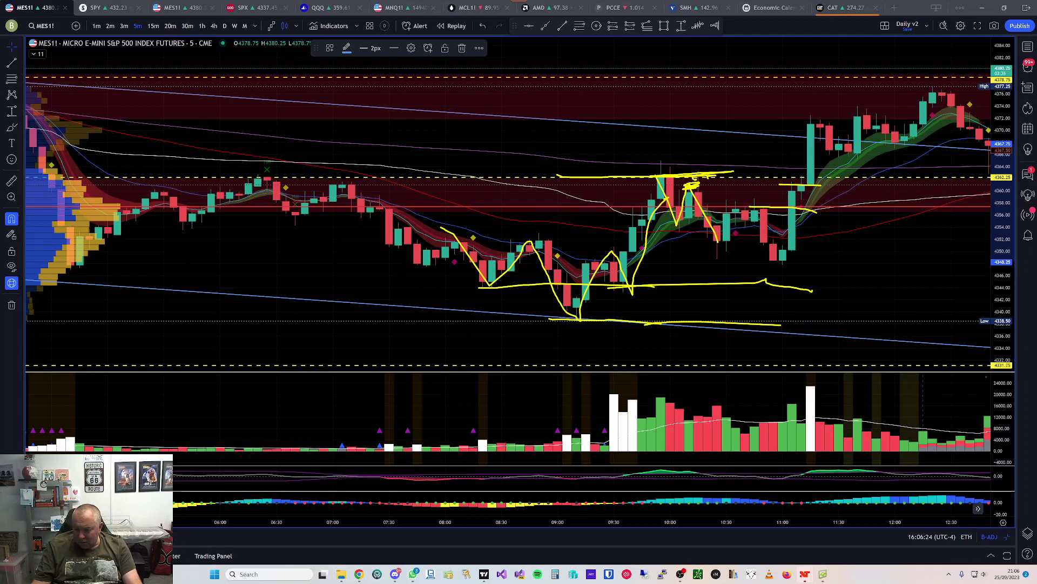
key("ctrl+z")
key("ctrl+z")
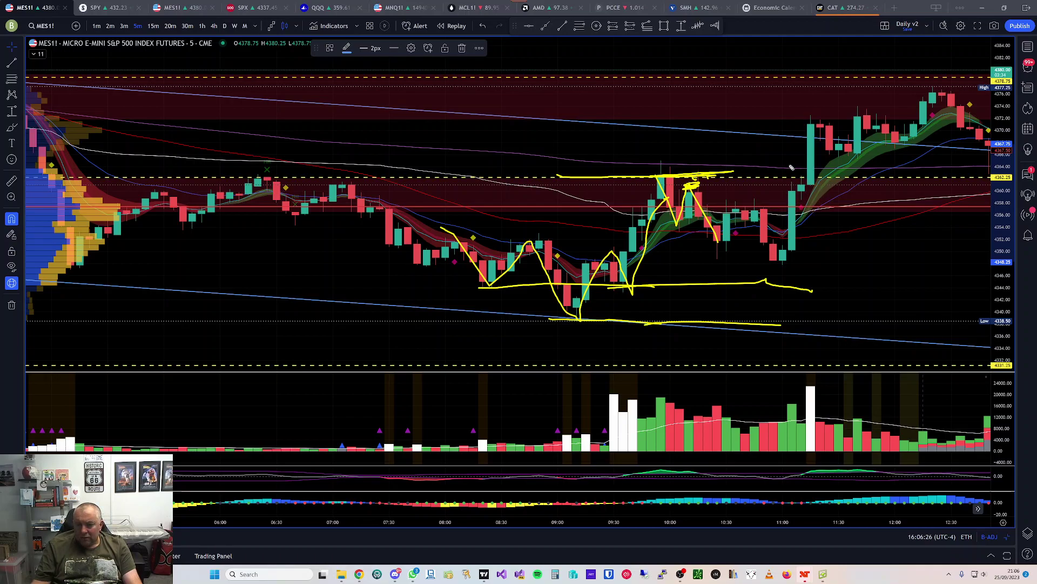
Mark the 4362.25 level and a level near 4366 by the 11:15 breakout, outline the 11:00 low, and clear all ink
mouse_move(749, 177)
left_mouse_down()
mouse_move(822, 179)
mouse_move(832, 154)
left_mouse_up()
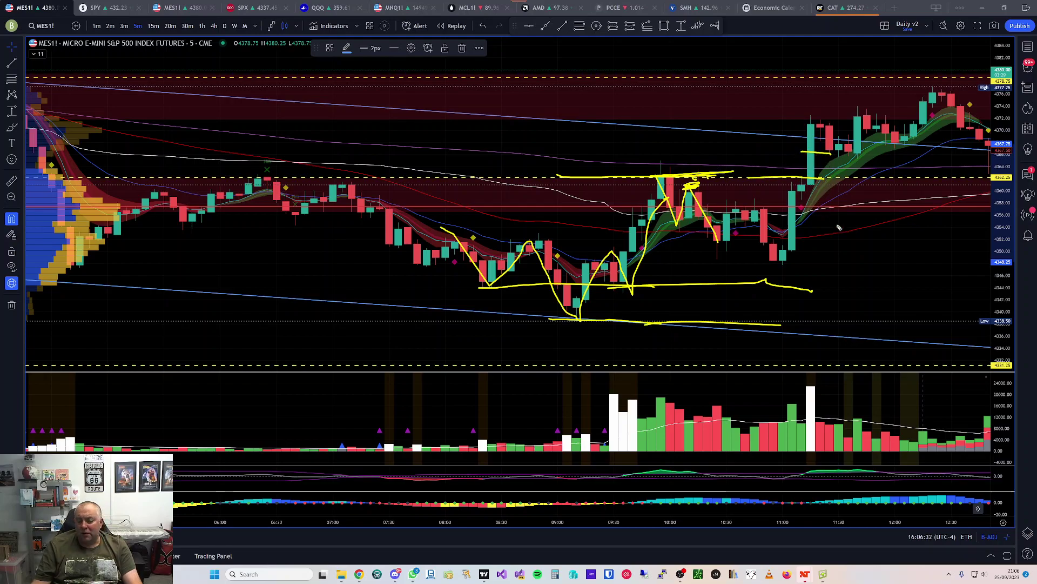
mouse_move(772, 276)
left_mouse_down()
mouse_move(799, 267)
mouse_move(767, 273)
mouse_move(720, 258)
mouse_move(803, 249)
left_mouse_up()
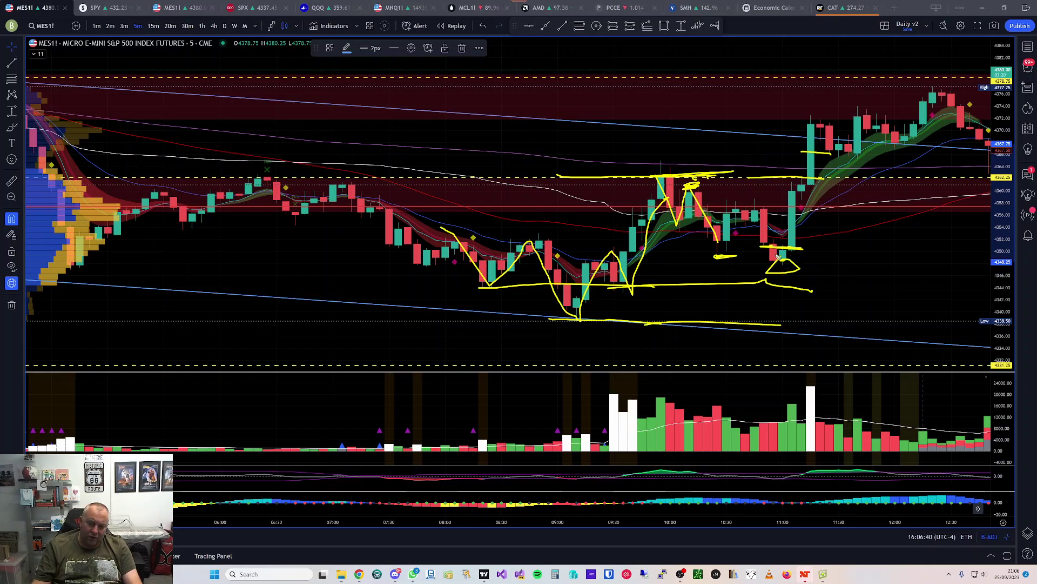
left_click_drag(763, 263, 800, 261)
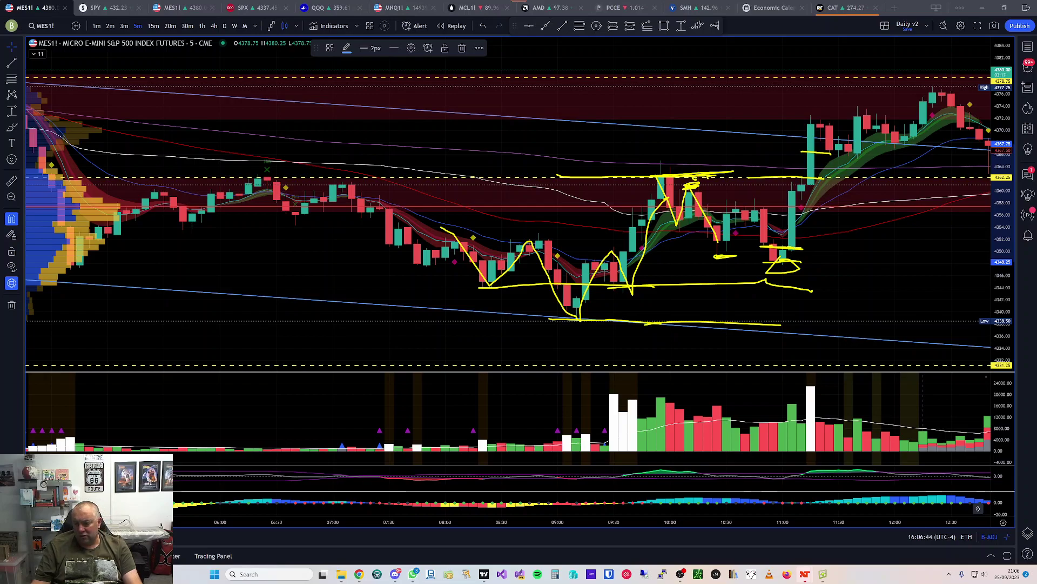
key("e")
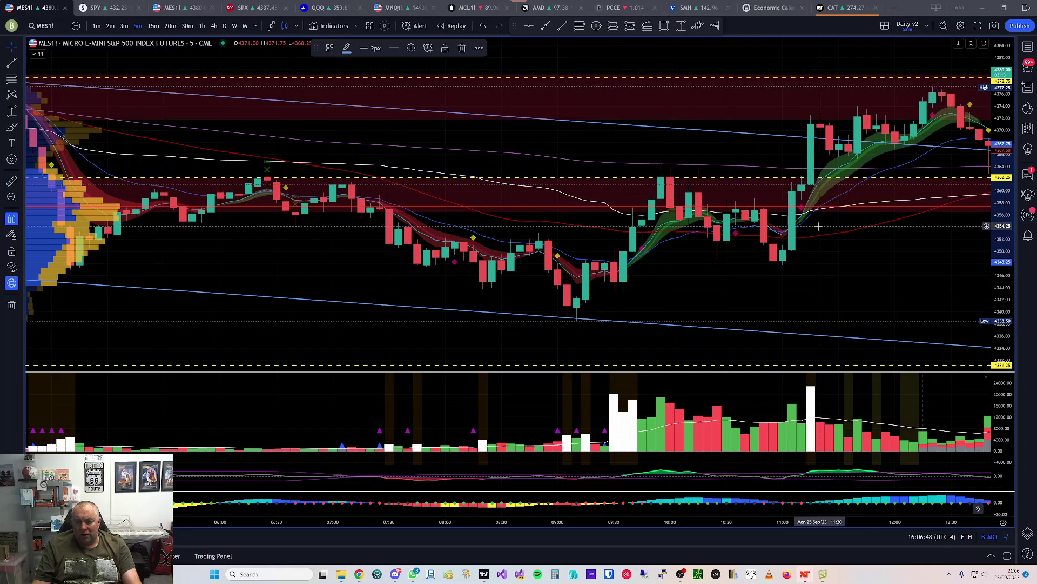
Trace the swings from the 11:30 high through the lower afternoon peaks to the 15:00 drop in freehand ink, and clear the tracing
scroll(820, 227, "down", 4)
left_click_drag(835, 259, 539, 257)
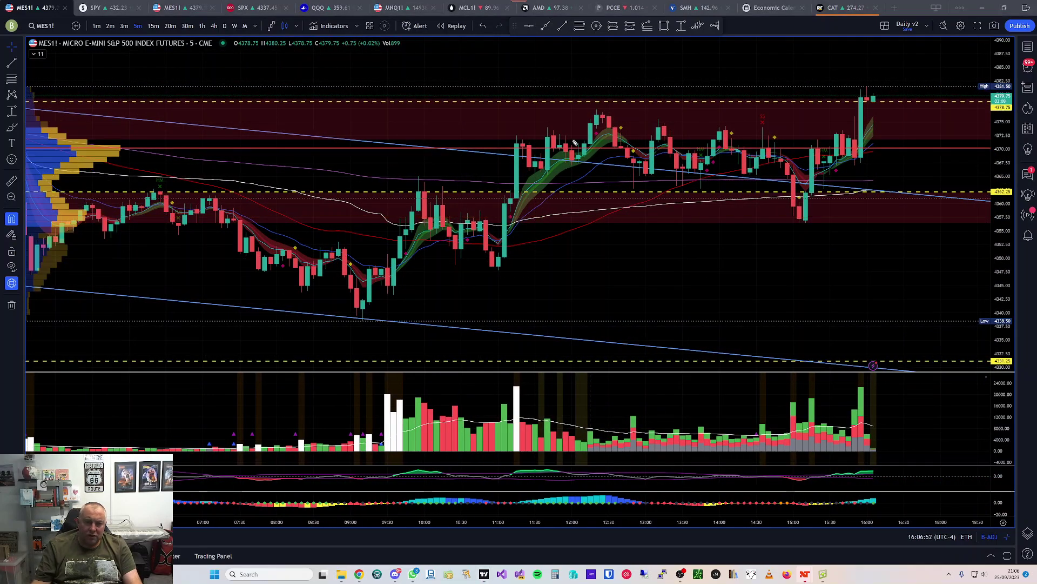
mouse_move(540, 173)
left_mouse_down()
mouse_move(550, 128)
mouse_move(573, 157)
mouse_move(597, 116)
mouse_move(645, 164)
mouse_move(675, 142)
mouse_move(696, 171)
left_mouse_up()
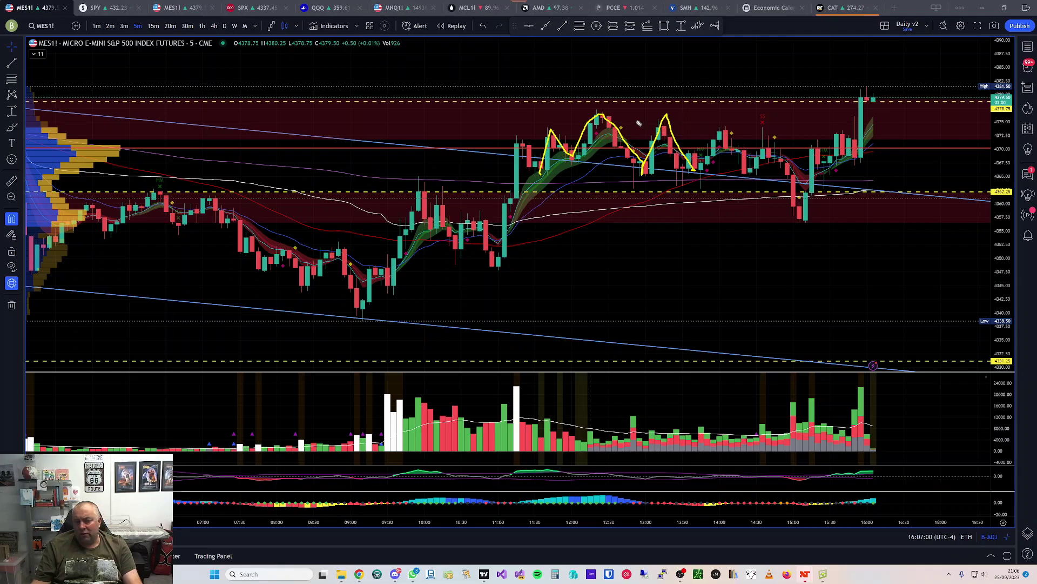
mouse_move(692, 170)
left_mouse_down()
mouse_move(708, 134)
mouse_move(753, 168)
mouse_move(770, 134)
mouse_move(806, 219)
left_mouse_up()
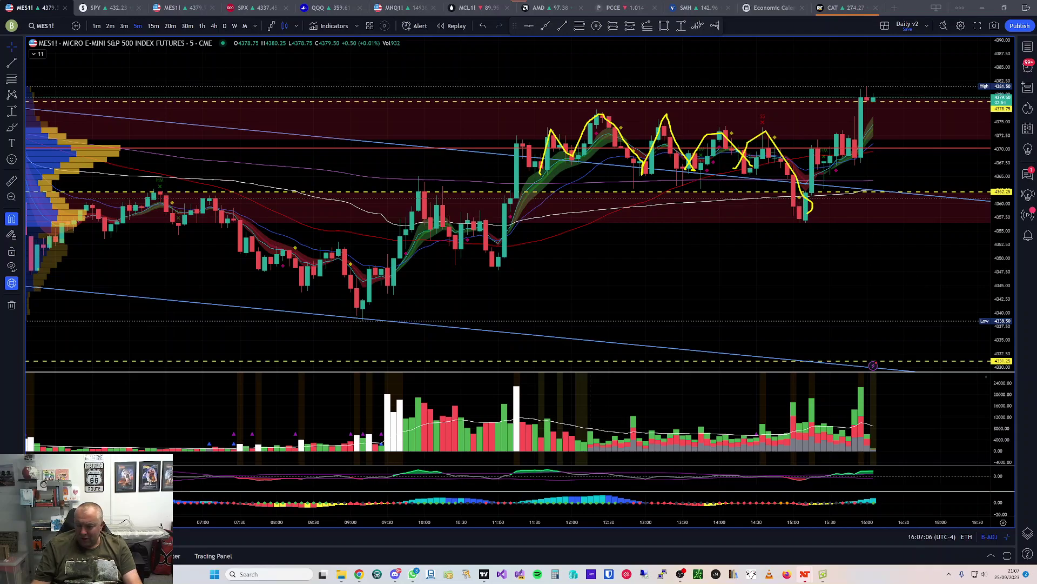
key("Escape")
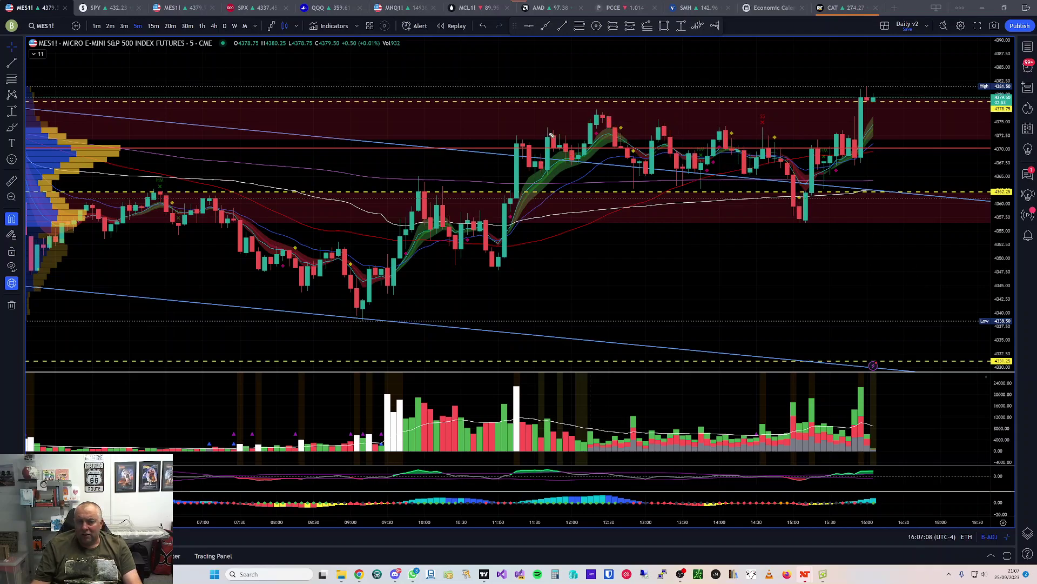
Mark the falling highs from 12:15 to 14:45, their support, the 15:00 breakdown low and the retested 4370 level, and clear the ink
left_click_drag(584, 121, 776, 132)
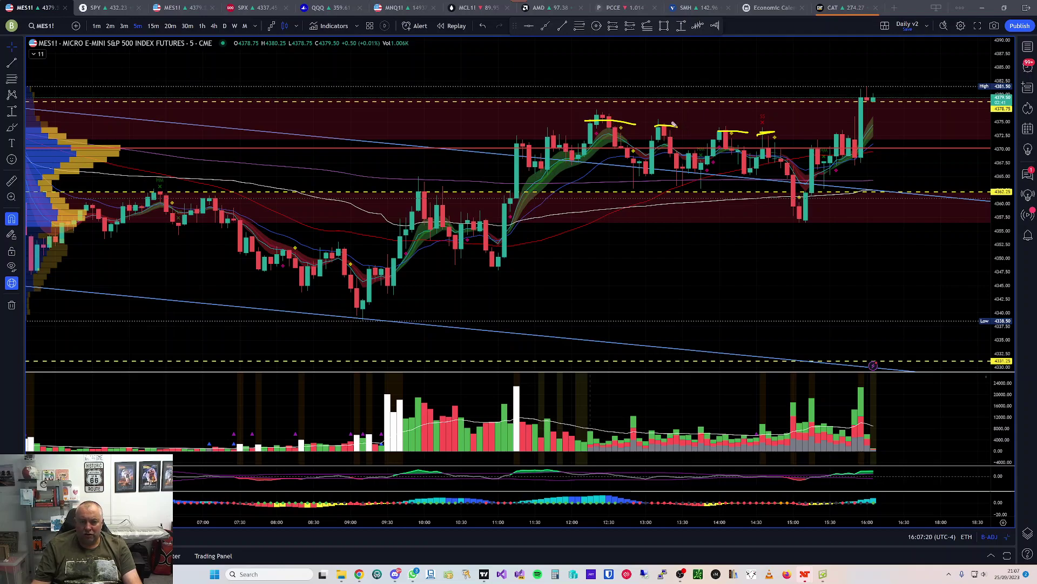
left_click_drag(626, 174, 719, 174)
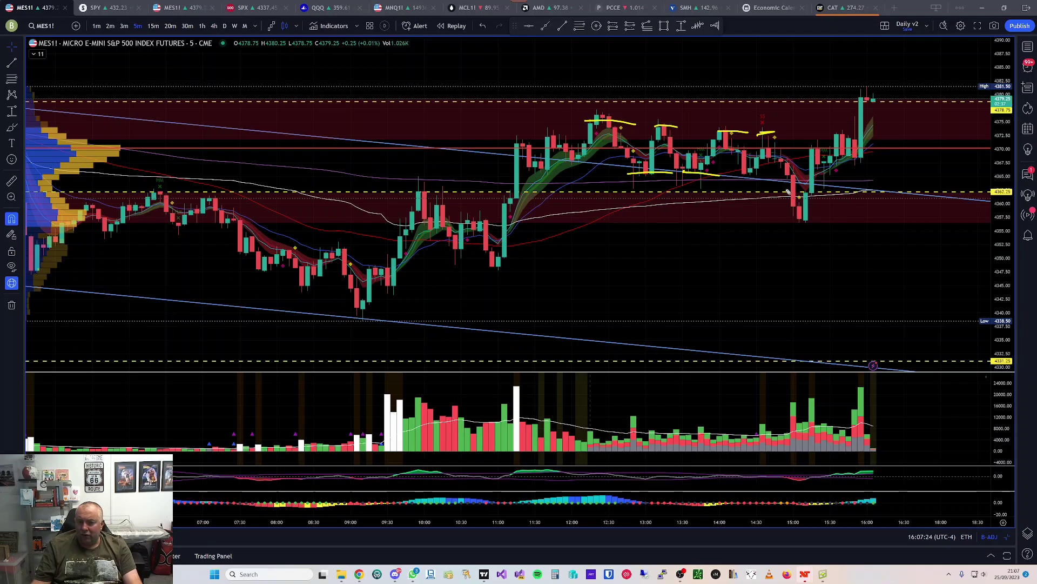
left_click_drag(790, 222, 814, 220)
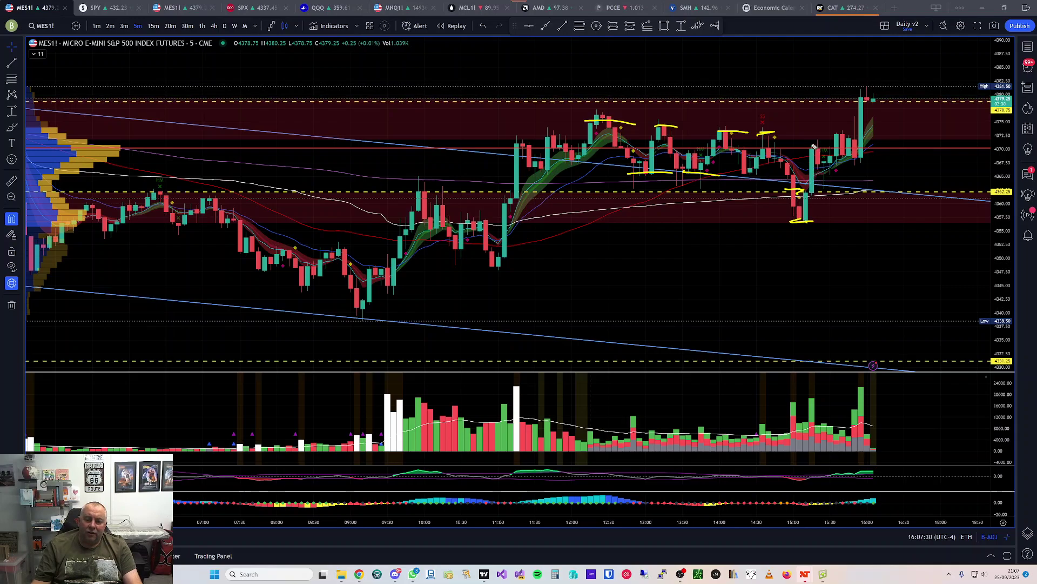
left_click_drag(806, 149, 863, 145)
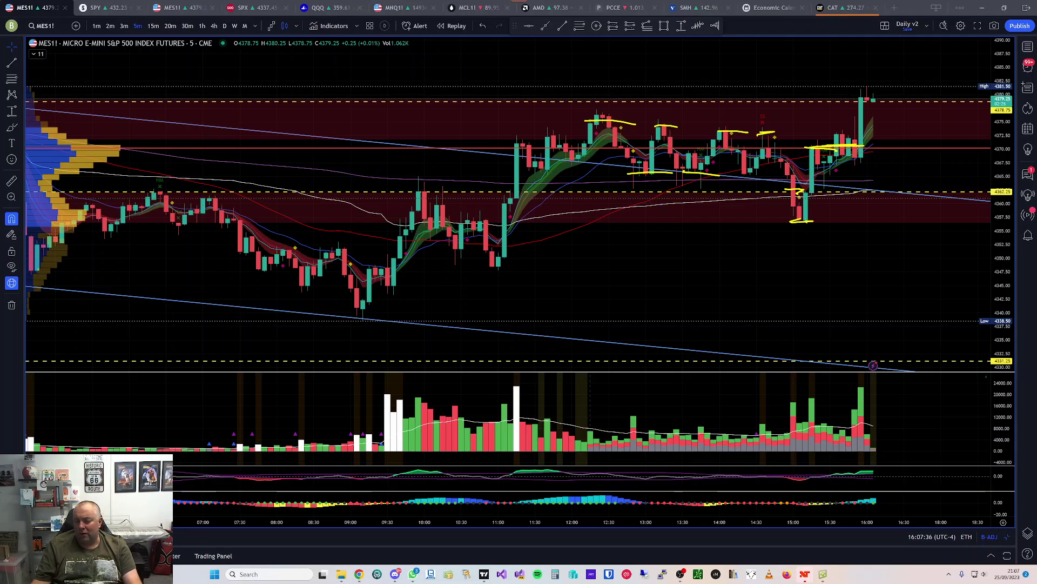
mouse_move(822, 188)
left_mouse_down()
mouse_move(819, 165)
mouse_move(830, 186)
left_mouse_up()
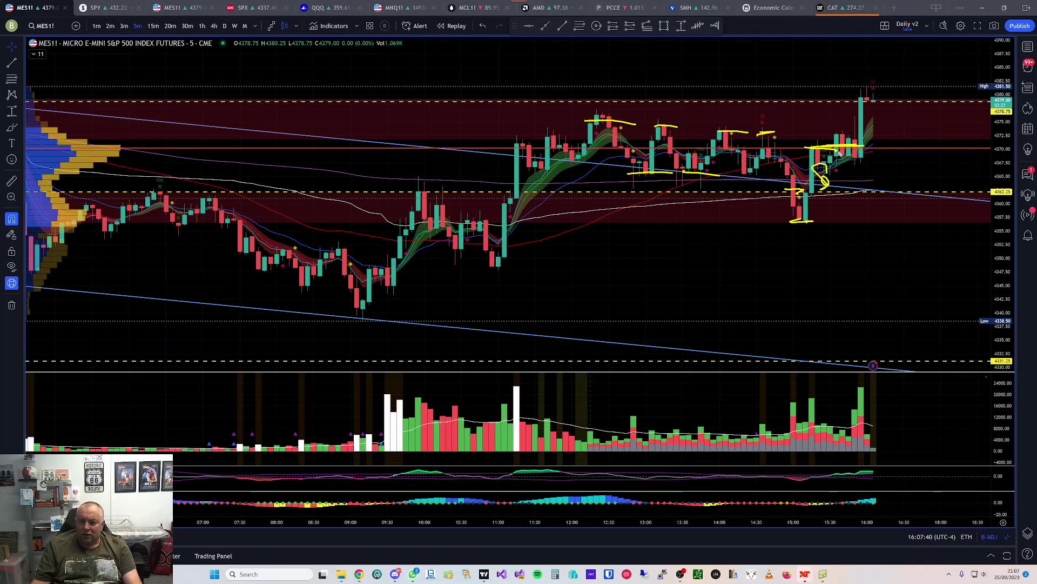
key("e")
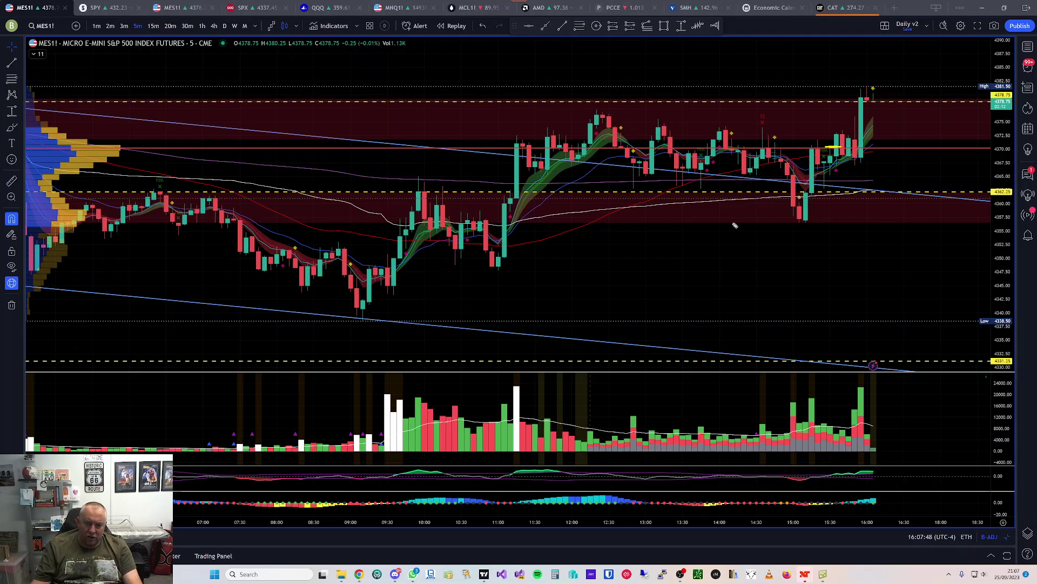
Ink a line along the 11:15 to 15:45 highs, trace the 10:00 pullback and its 11:00 reversal, and clear the ink
mouse_move(798, 200)
left_mouse_down()
mouse_move(821, 363)
mouse_move(805, 333)
left_mouse_up()
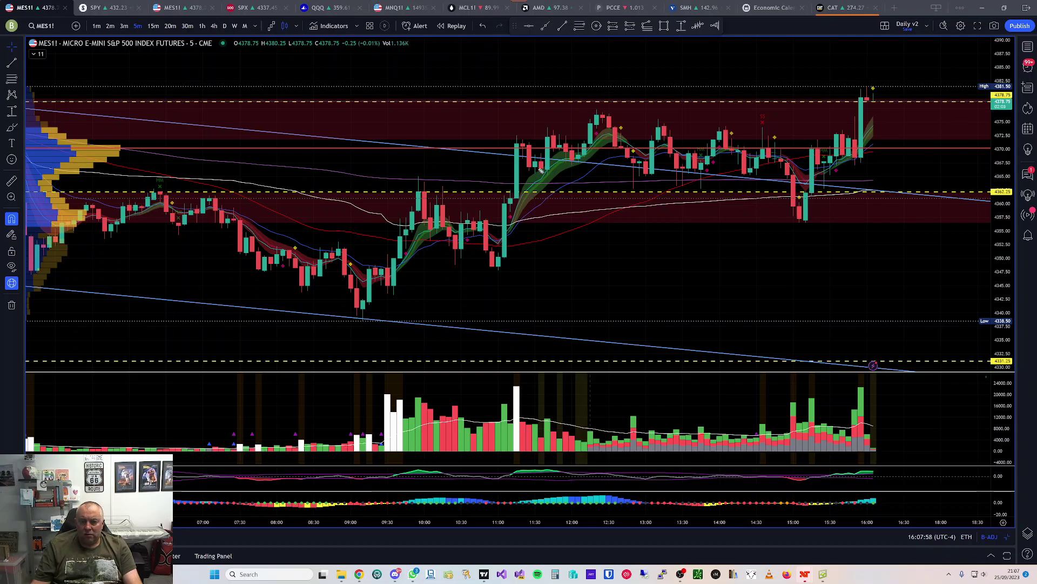
left_click_drag(518, 130, 848, 135)
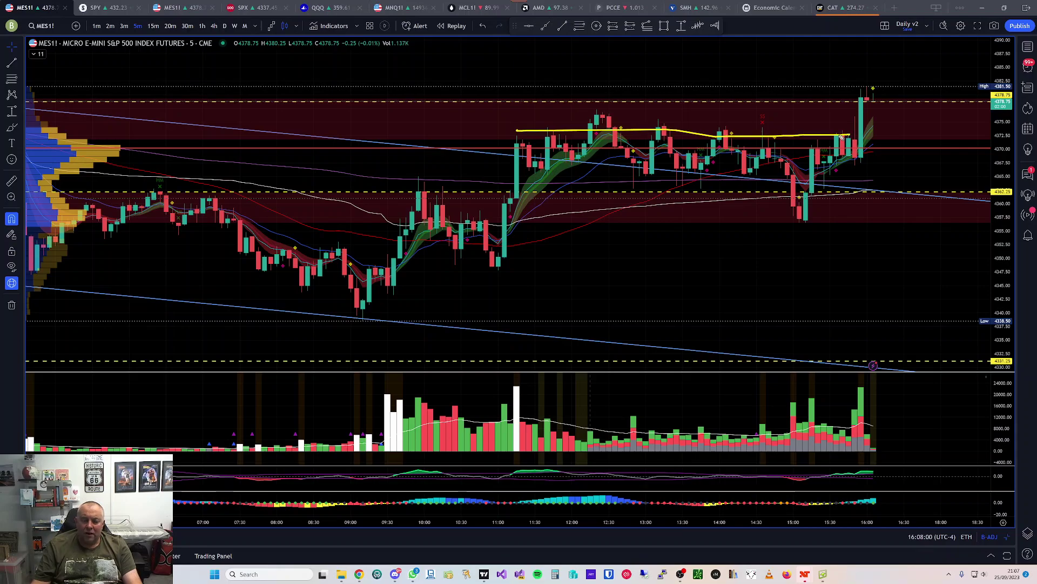
mouse_move(418, 197)
left_mouse_down()
mouse_move(503, 267)
mouse_move(510, 196)
left_mouse_up()
mouse_move(481, 262)
left_mouse_down()
mouse_move(414, 276)
mouse_move(486, 259)
left_mouse_up()
mouse_move(486, 192)
left_mouse_down()
mouse_move(537, 198)
mouse_move(549, 173)
left_mouse_up()
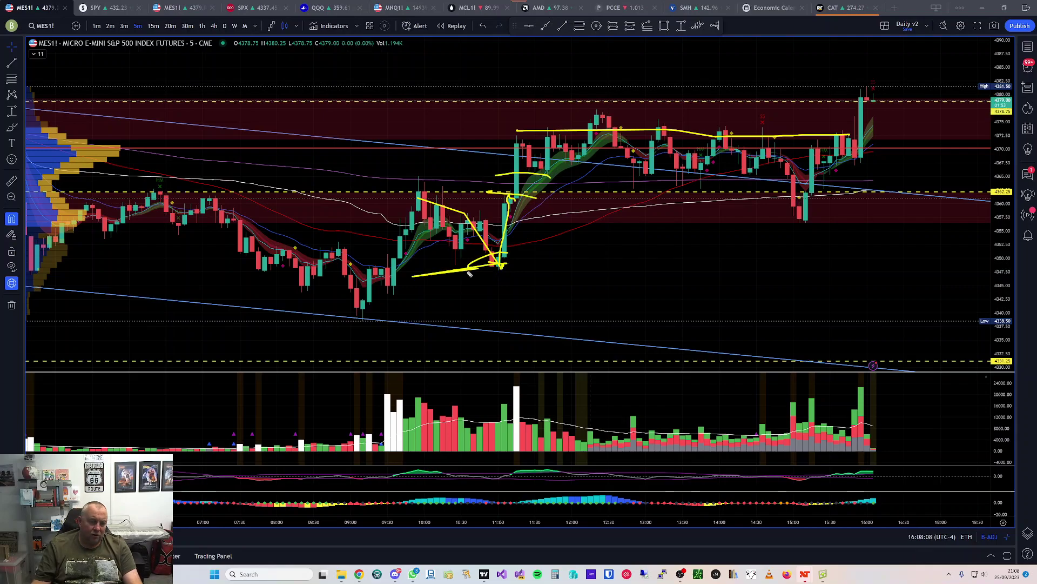
mouse_move(427, 209)
left_mouse_down()
mouse_move(493, 301)
mouse_move(509, 238)
left_mouse_up()
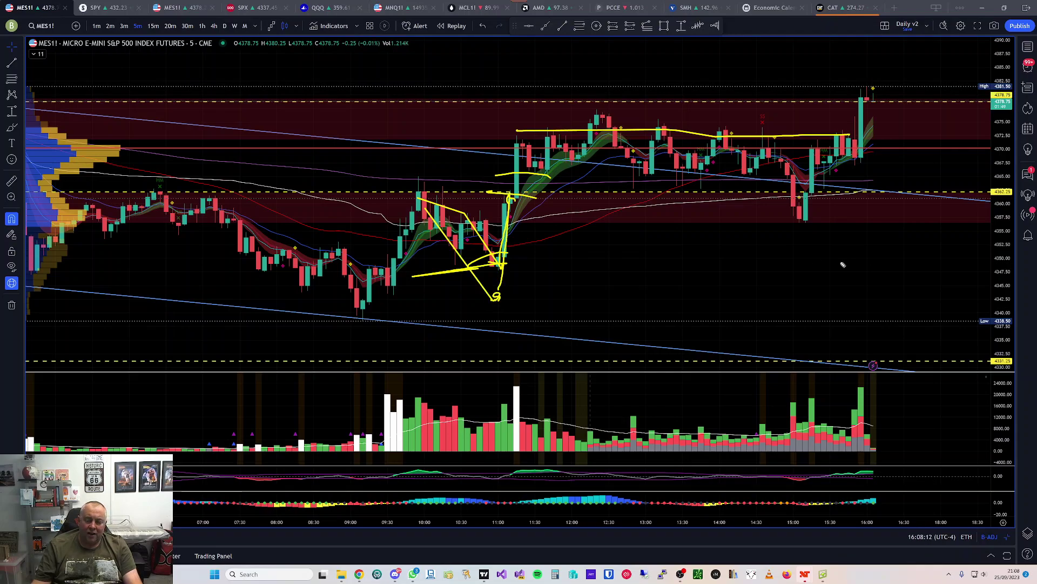
key("e")
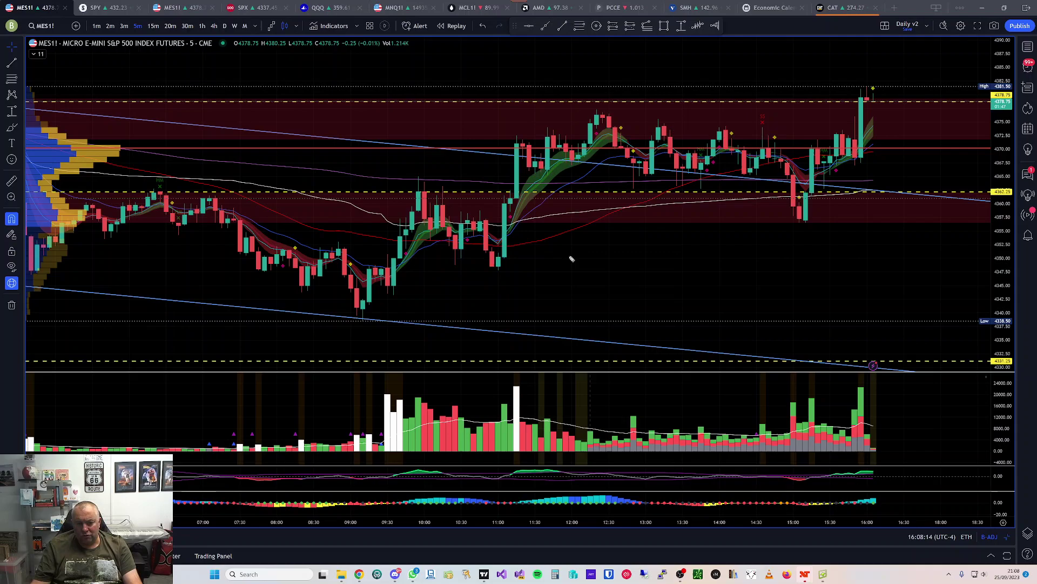